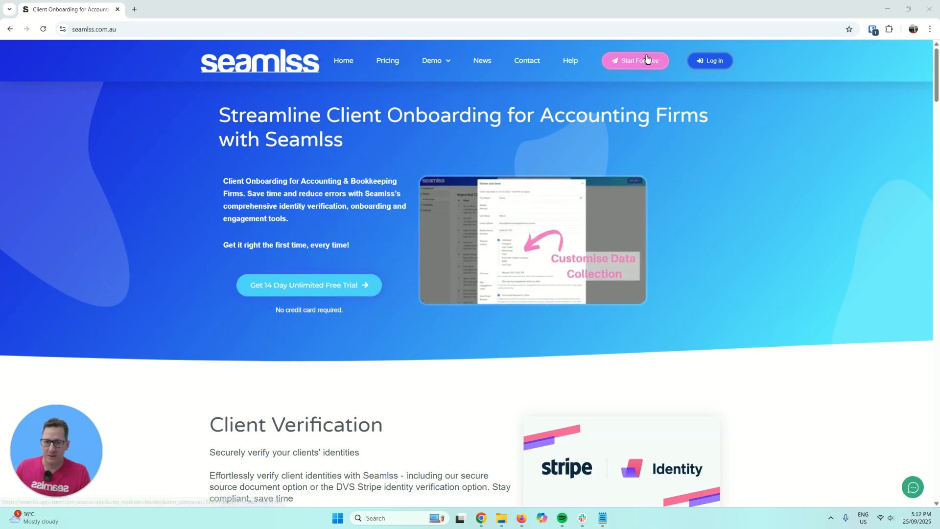
- Start the free sign-up with organisation name Example Advisory Services and country Australia
click(631, 67)
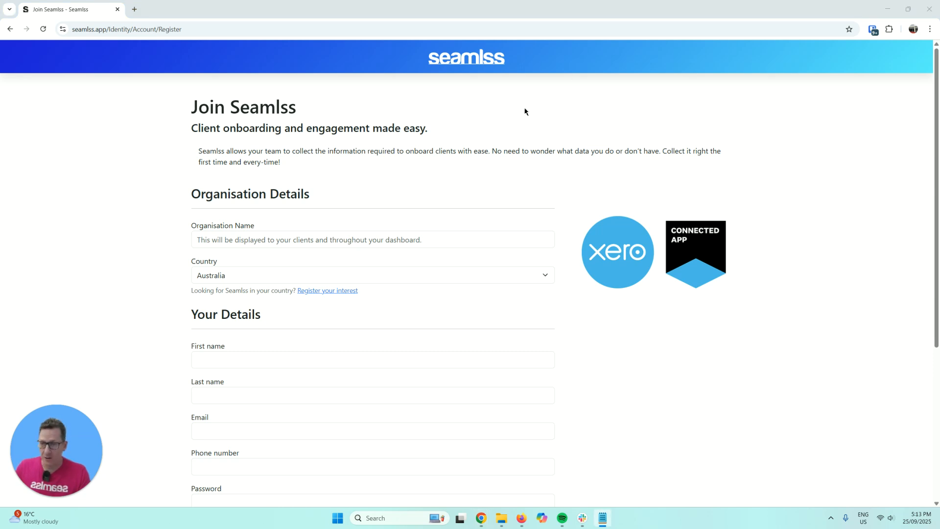
click(272, 239)
text(Example Advisory Services)
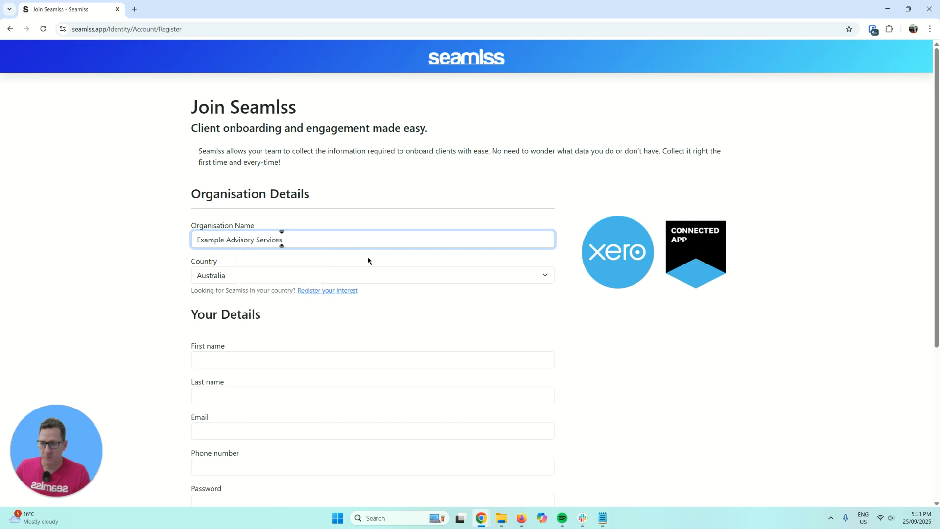
scroll(519, 269, down, 1)
click(548, 232)
click(548, 233)
scroll(602, 254, down, 2)
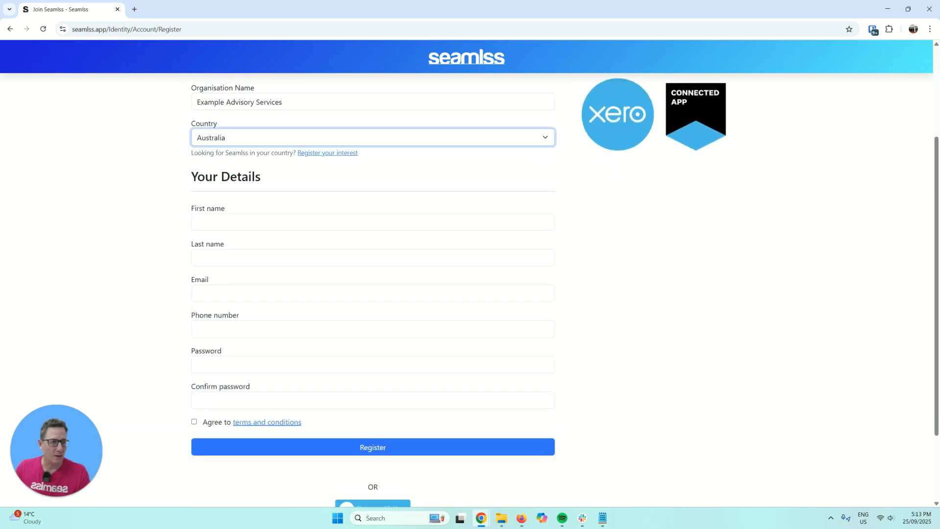
- Enter the owner's first and last name, email address and phone number
click(294, 225)
text(Clayton)
key(Tab)
text(Wood)
key(alt+Tab)
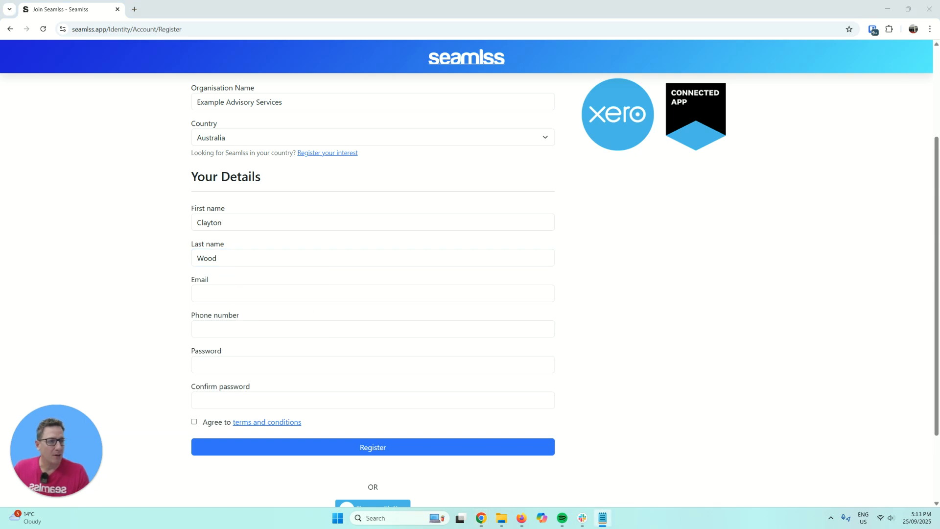
click(237, 293)
key(ctrl+v)
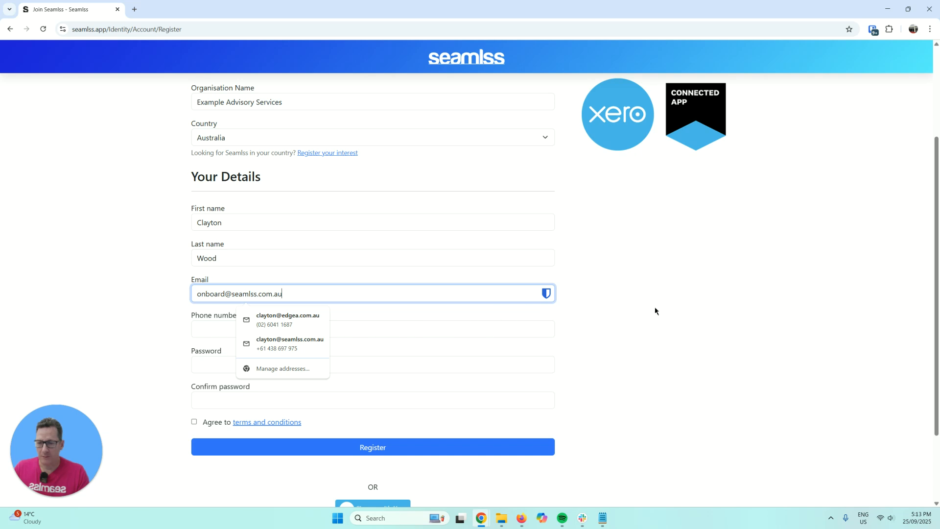
click(504, 332)
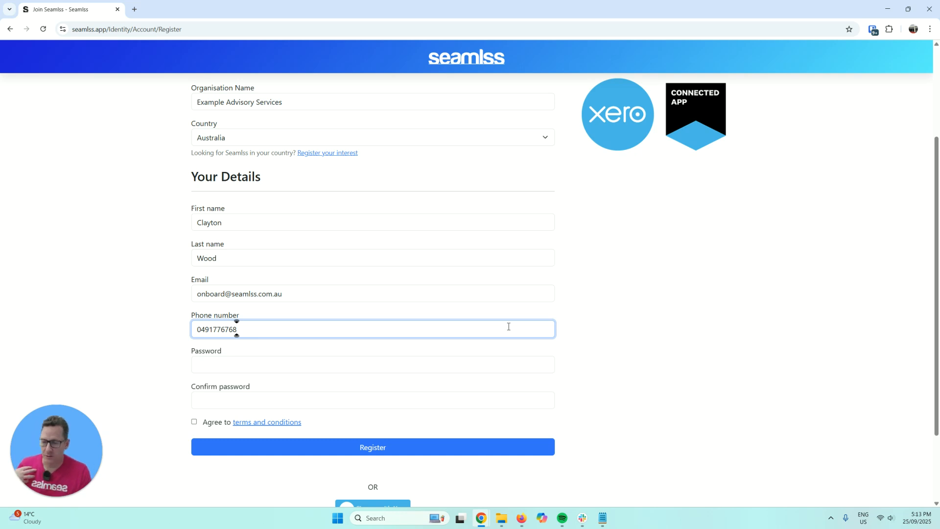
- Enter and confirm the password, agree to the terms, and submit the registration
click(484, 366)
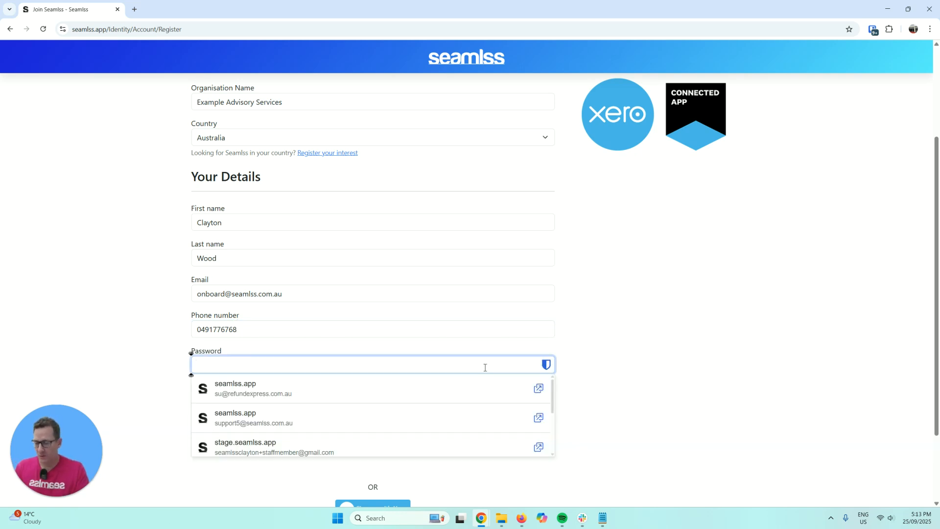
click(609, 320)
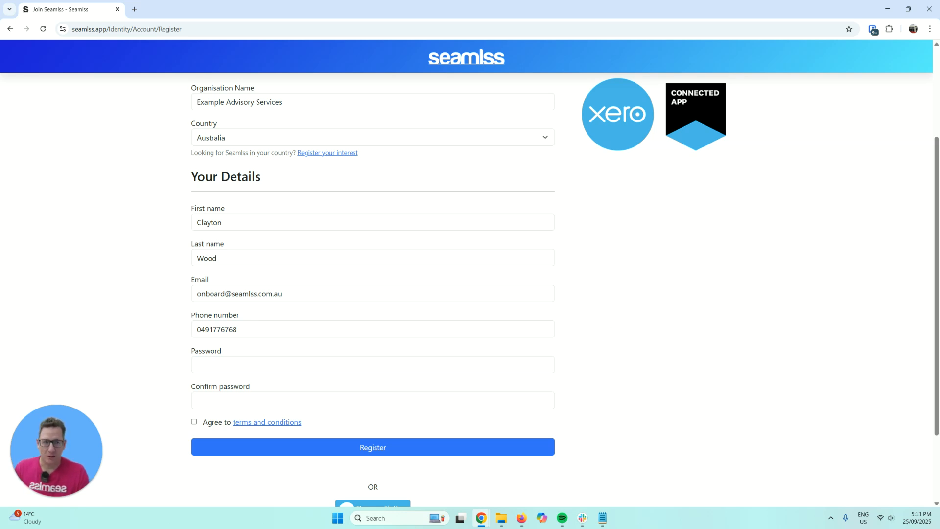
key(alt+Tab)
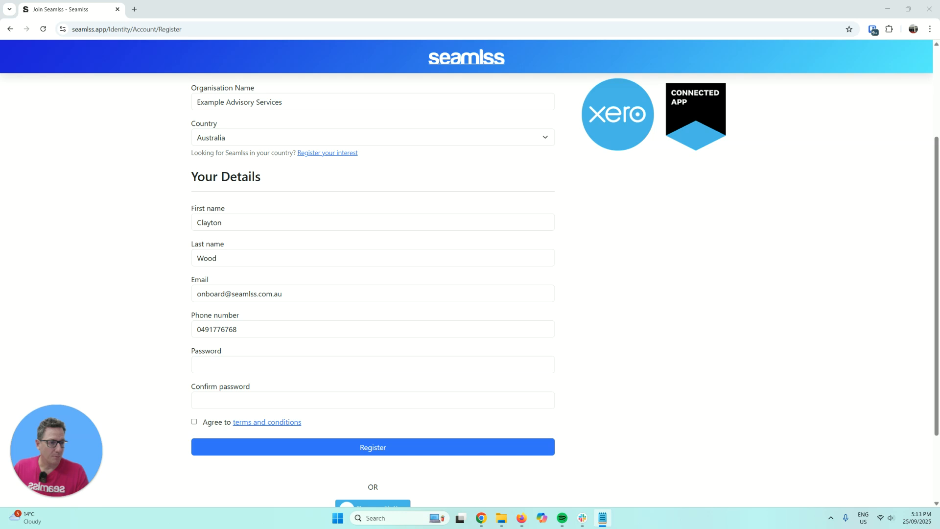
click(294, 366)
key(ctrl+v)
click(224, 402)
key(ctrl+v)
click(208, 421)
scroll(384, 430, down, 2)
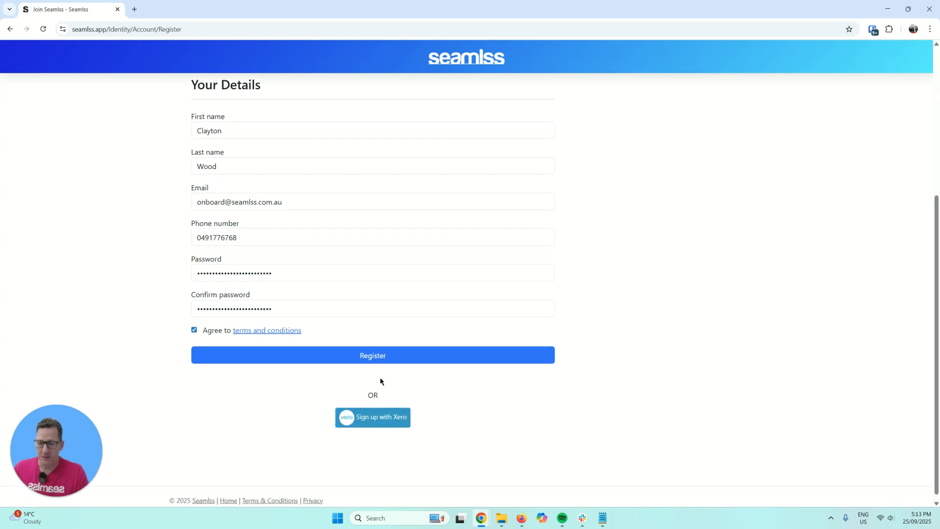
click(381, 361)
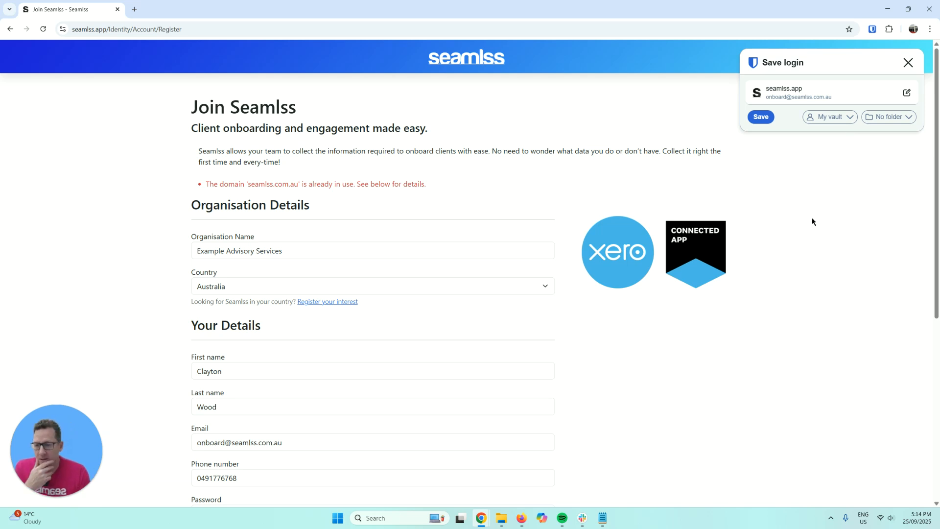
- Save the login in Bitwarden and re-enter the password and its confirmation
scroll(860, 214, down, 1)
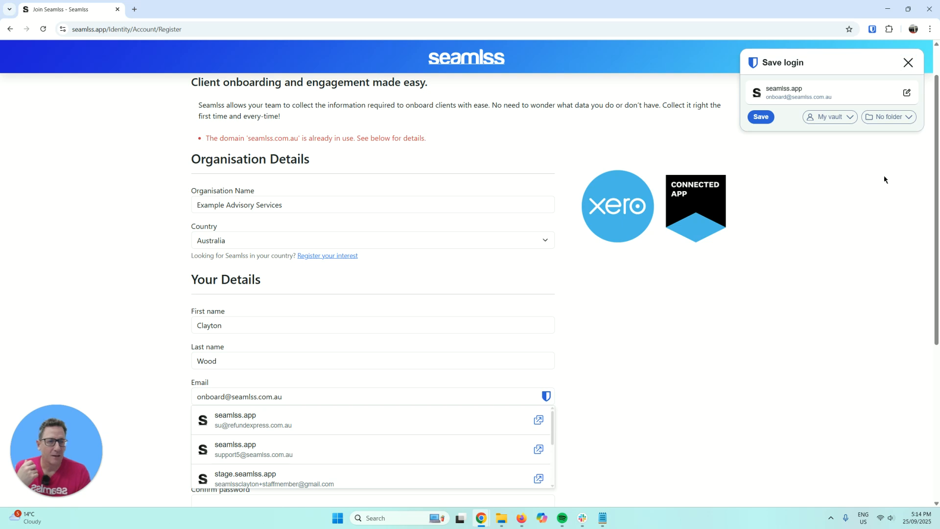
click(761, 116)
scroll(785, 241, down, 4)
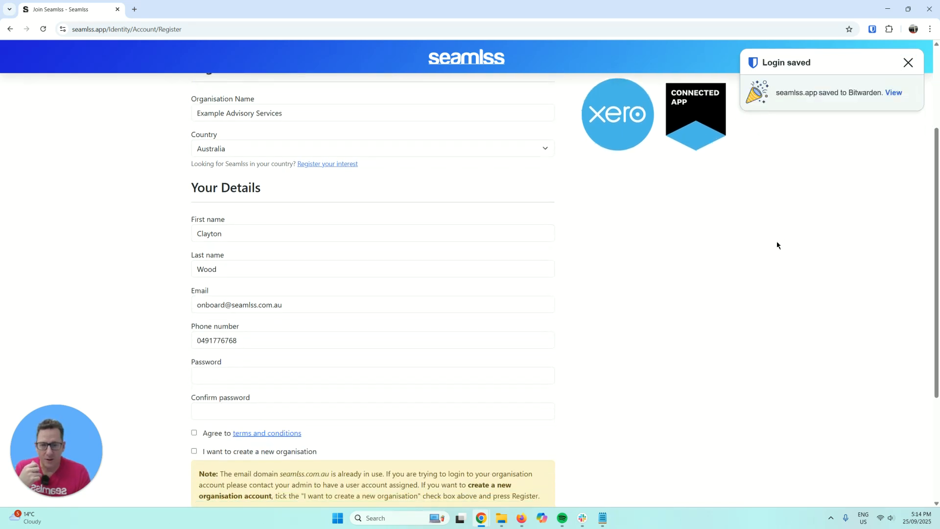
click(329, 237)
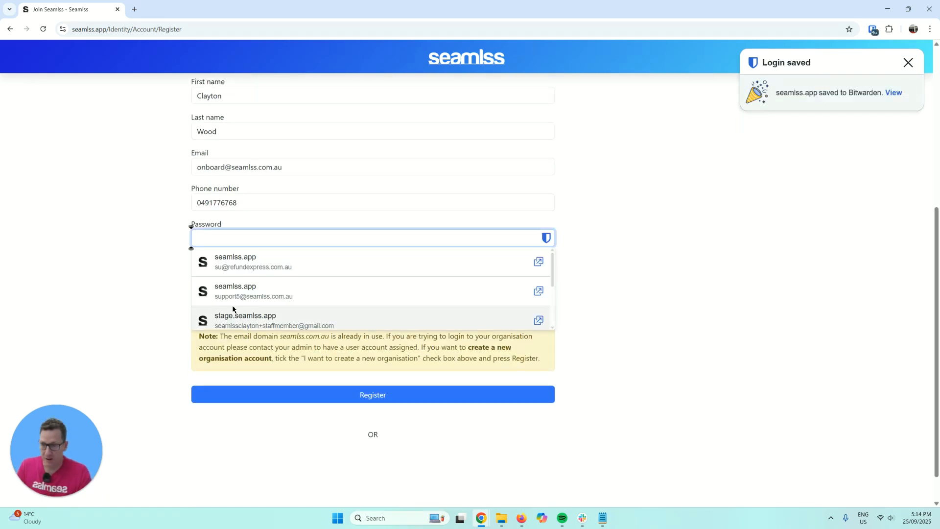
click(620, 202)
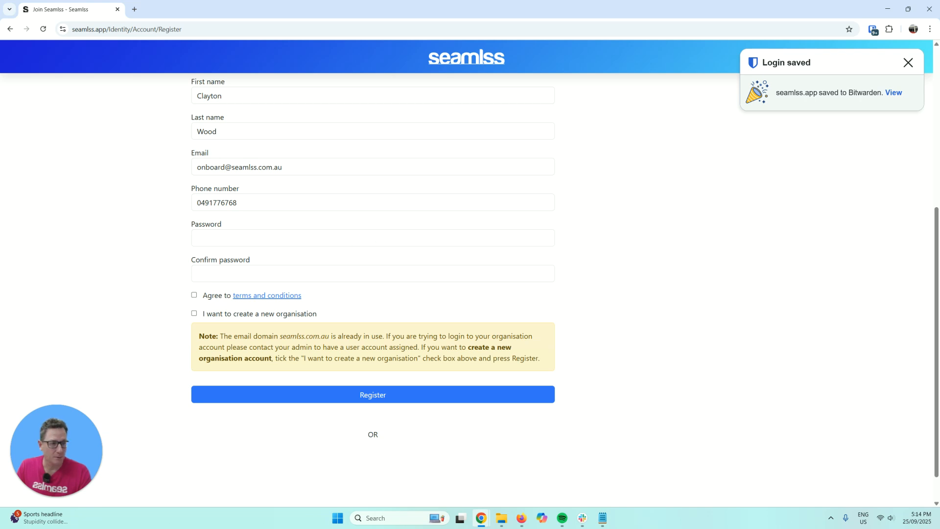
key(alt+Tab)
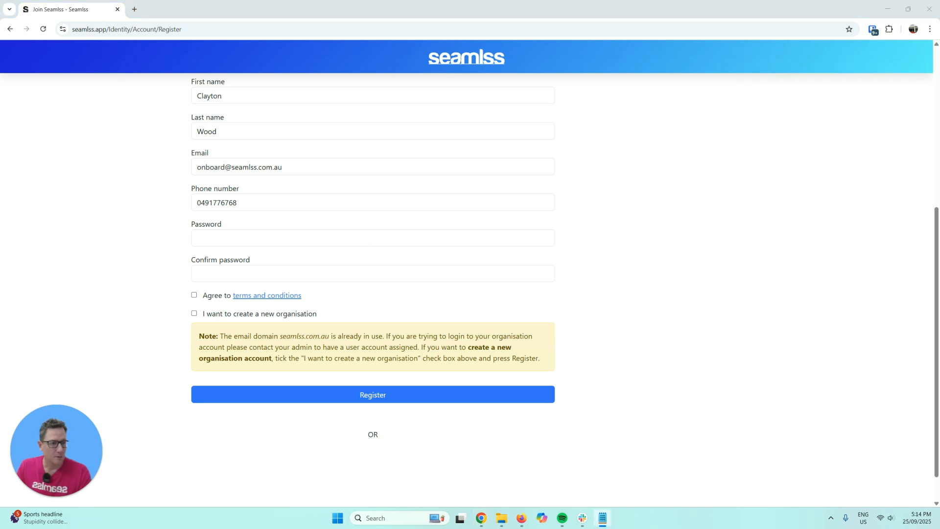
click(236, 242)
key(ctrl+v)
click(218, 272)
key(ctrl+v)
- Agree to the terms, choose to create a new organisation, and register again
click(209, 298)
click(238, 314)
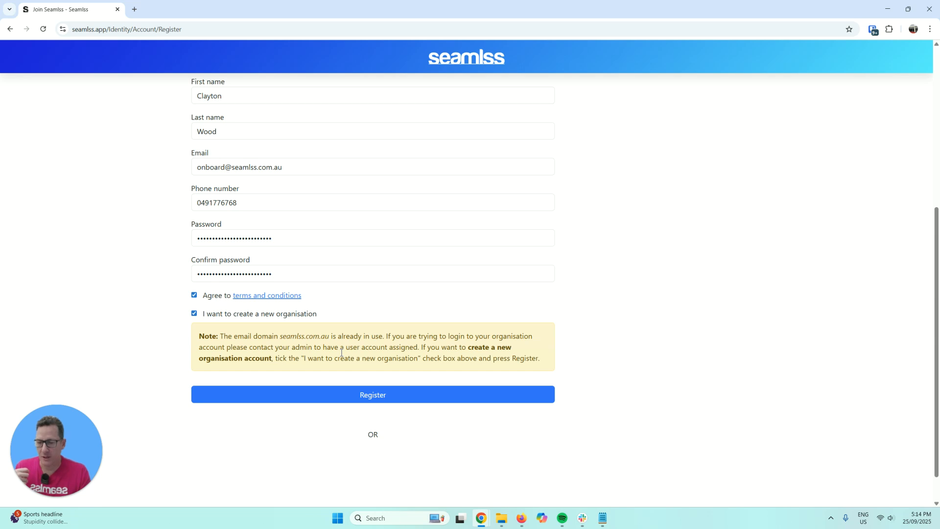
scroll(343, 354, up, 1)
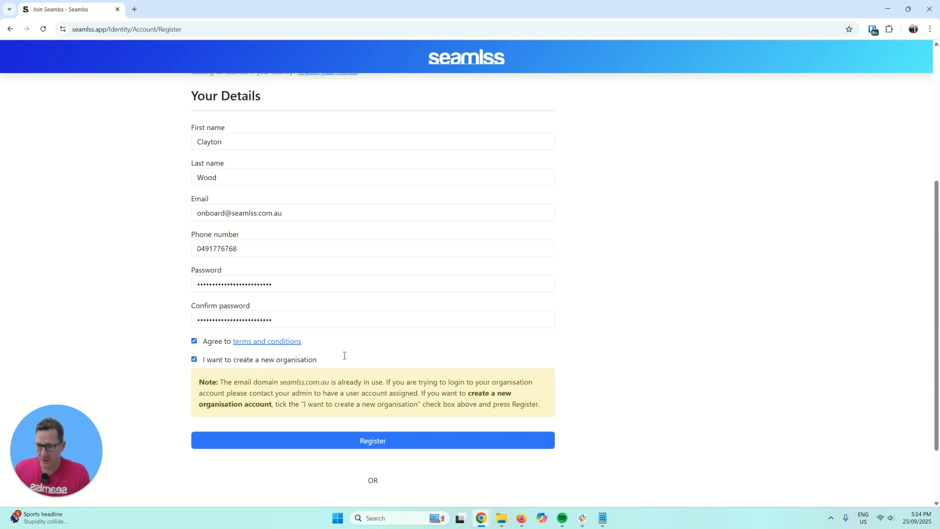
drag(280, 383, 361, 383)
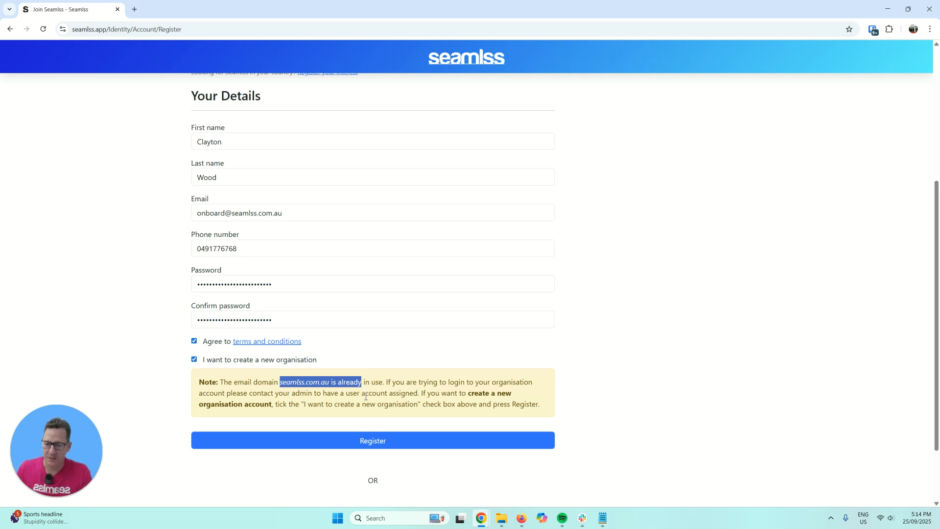
click(415, 437)
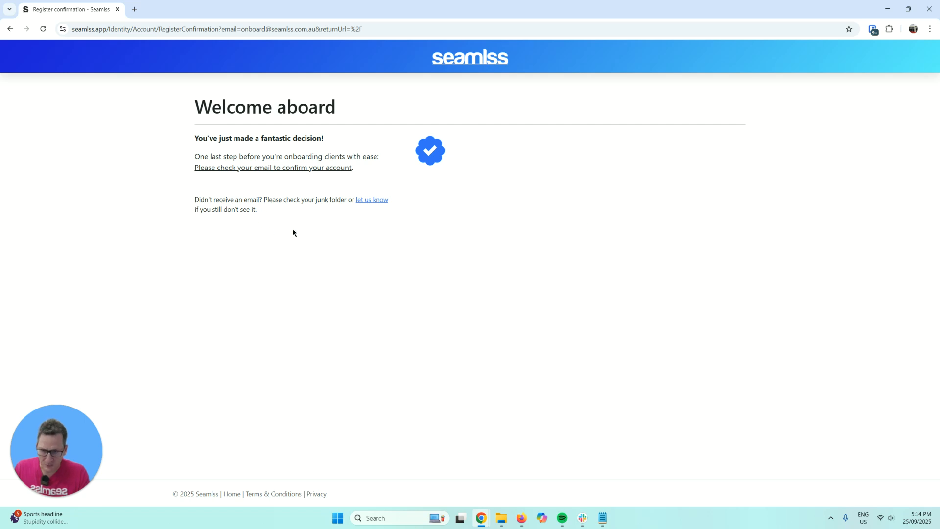
- Open the Seamlss 'Confirm your email' message in Gmail and confirm the account
click(520, 518)
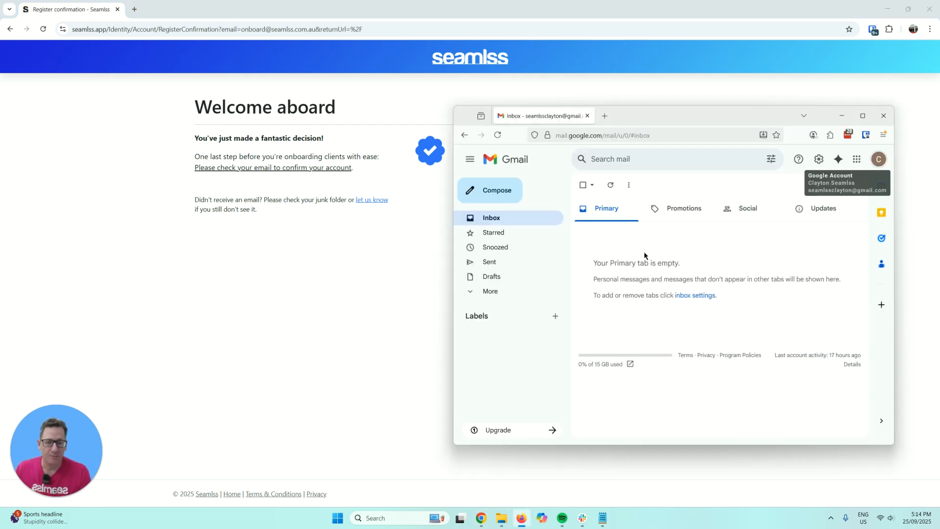
click(627, 234)
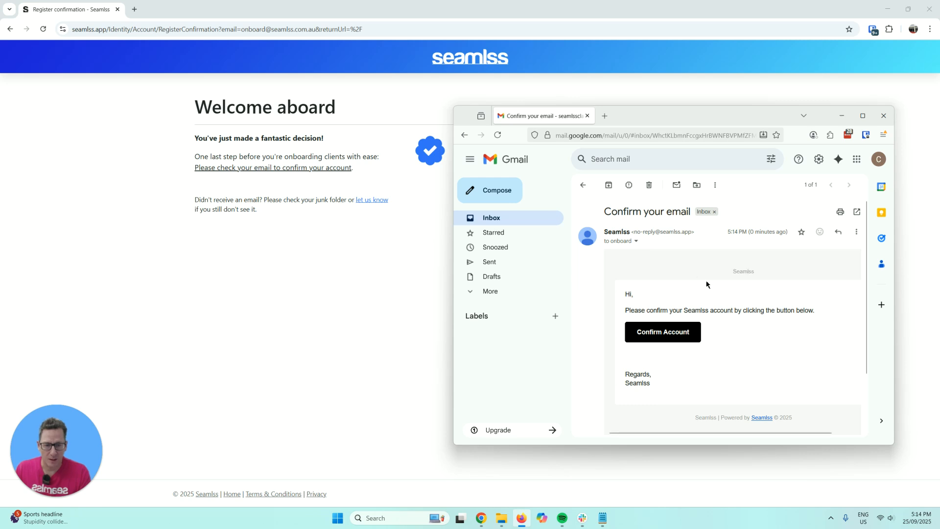
scroll(710, 284, down, 1)
scroll(717, 289, up, 1)
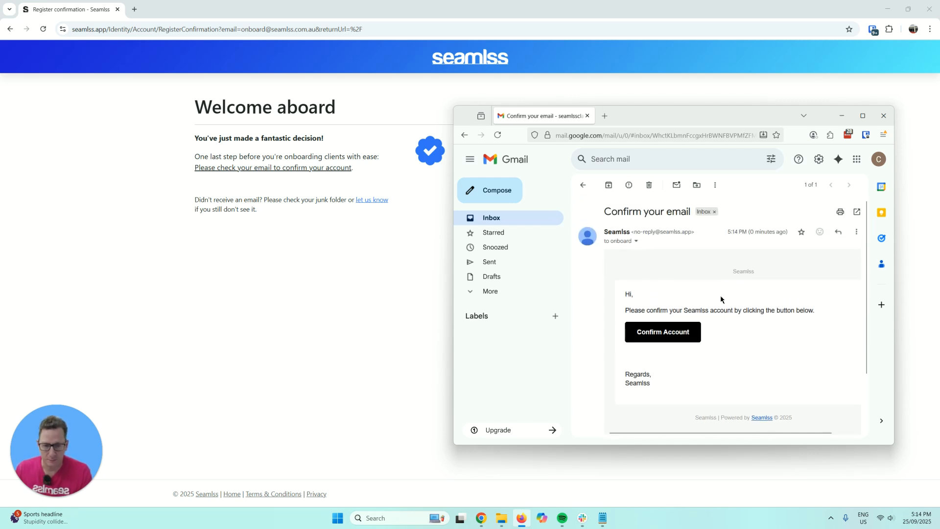
drag(685, 332, 419, 41)
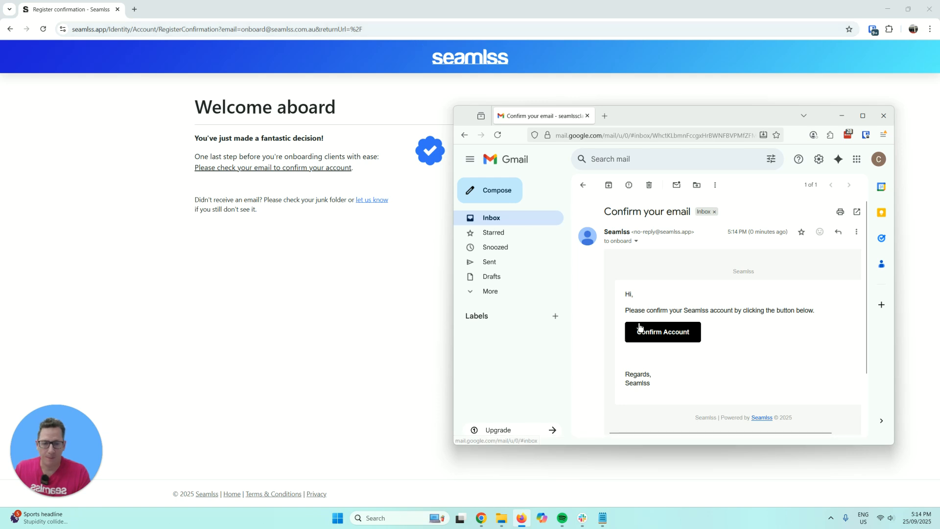
click(656, 331)
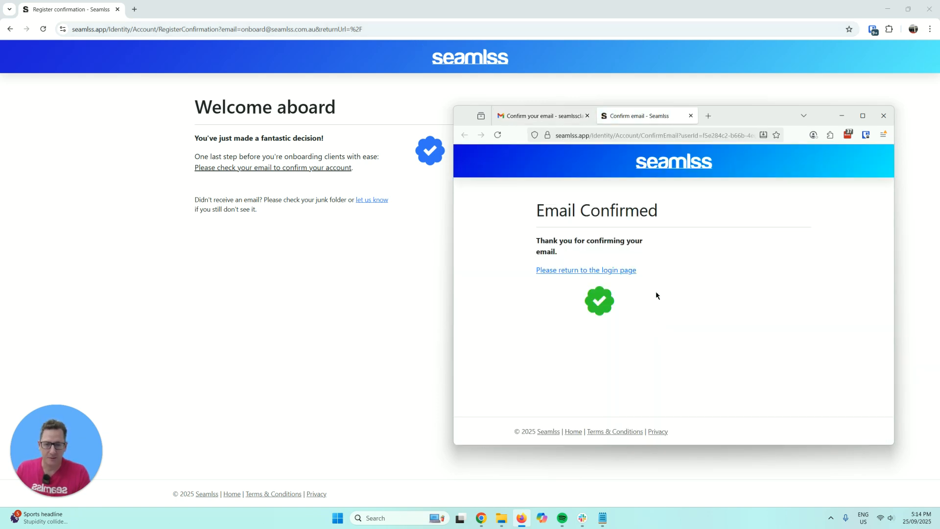
- Log in to the new organisation with the saved email and password, ticking Remember me
click(455, 66)
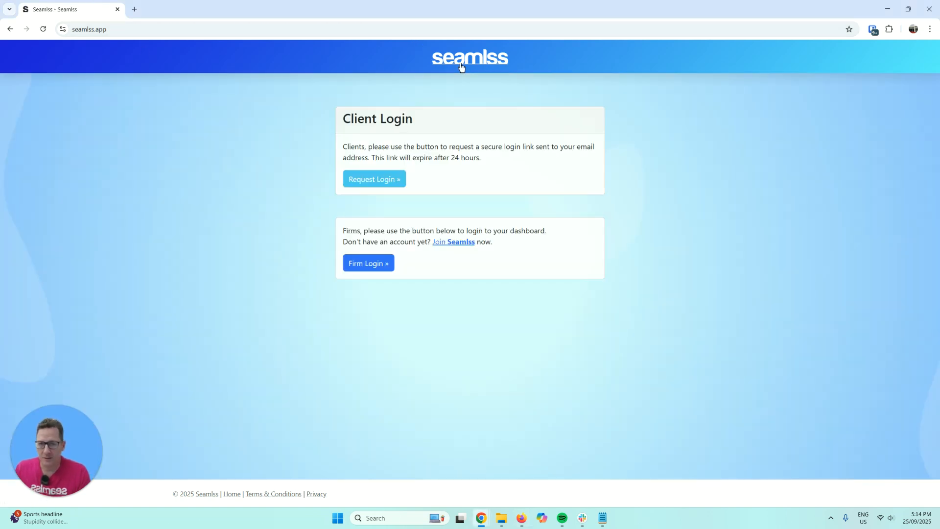
click(392, 263)
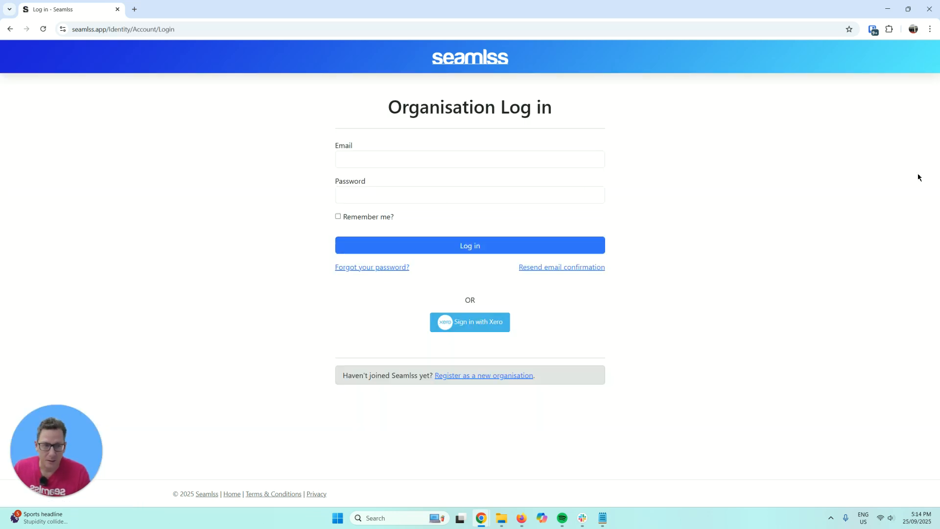
key(alt+Tab)
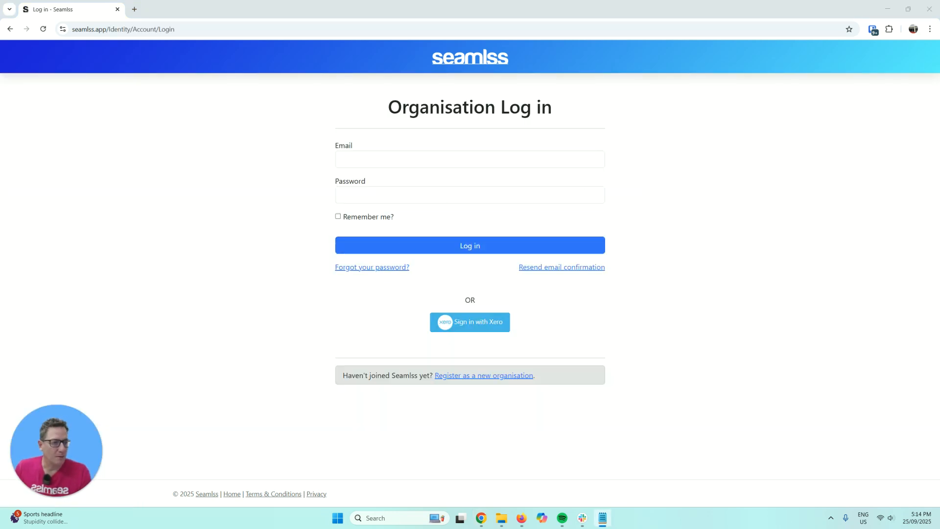
click(392, 193)
key(ctrl+v)
key(alt+Tab)
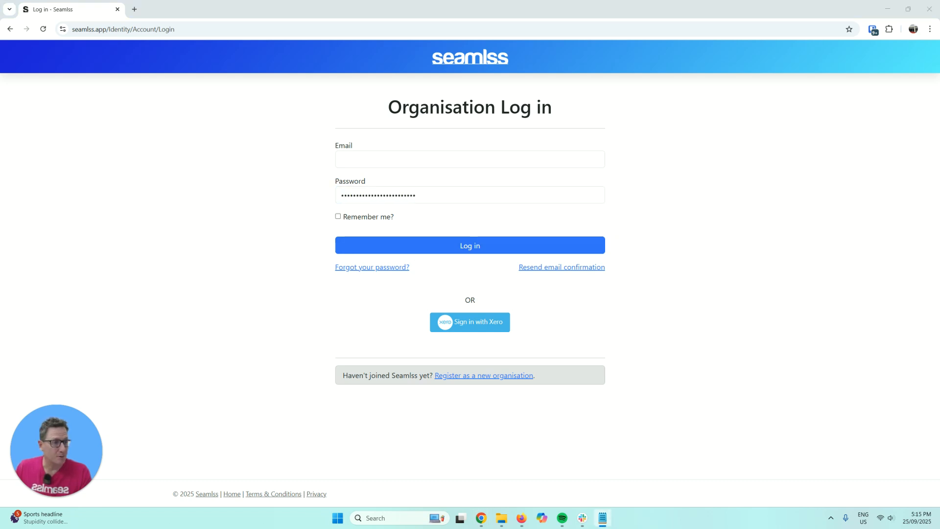
click(412, 159)
key(ctrl+v)
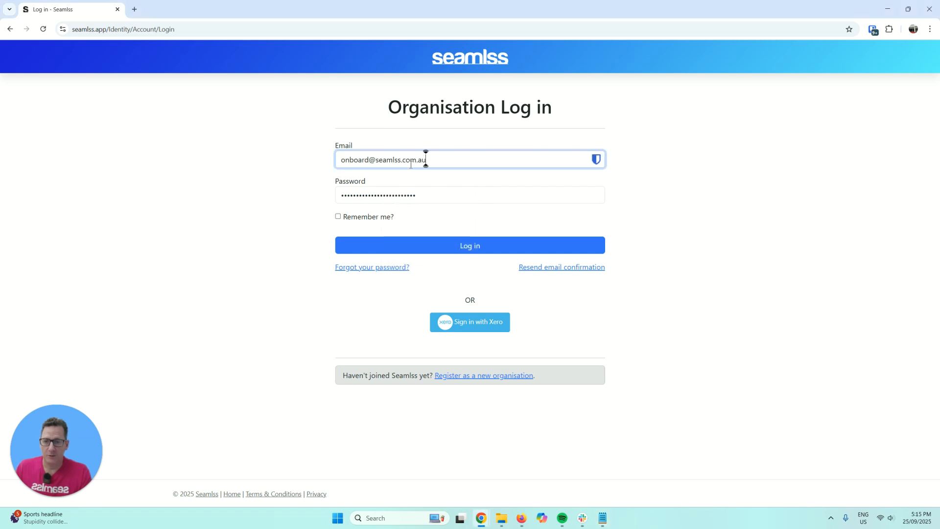
click(343, 217)
click(467, 255)
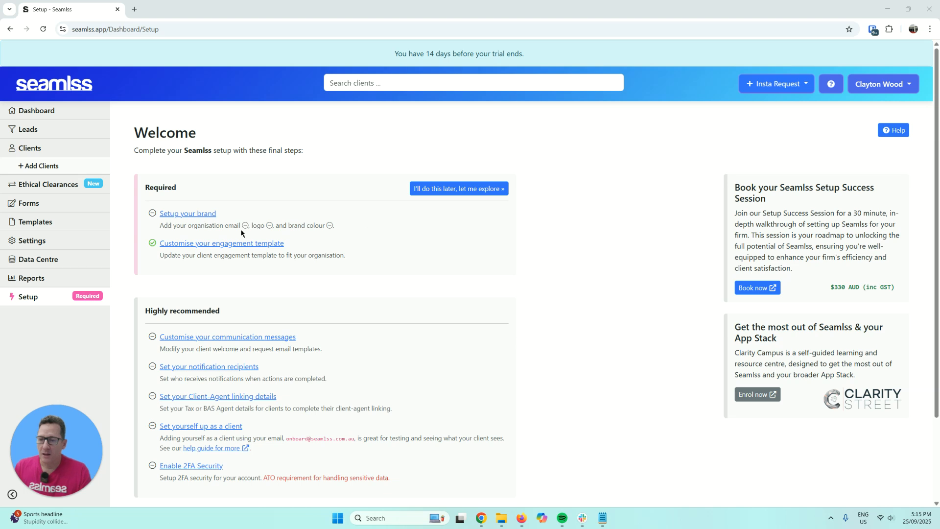
- In brand setup, fill in the contact name and the organisation reply email
click(180, 218)
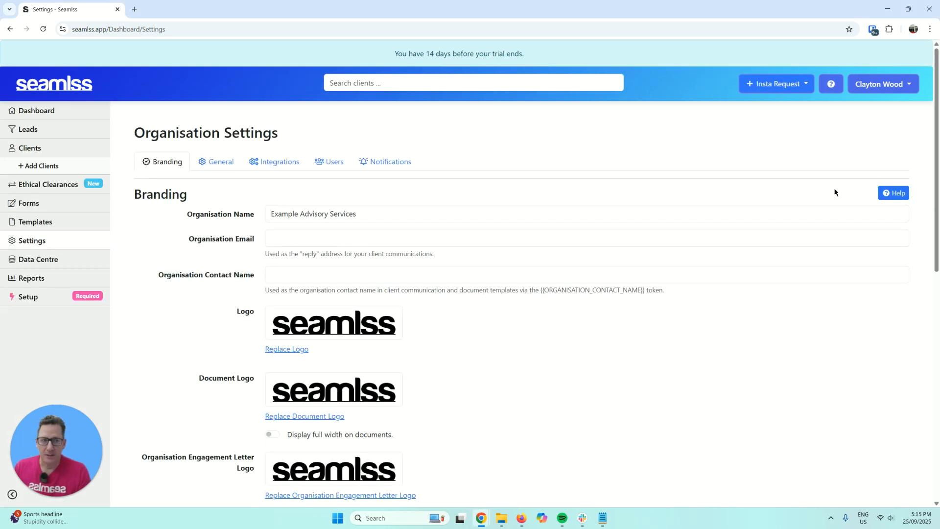
key(alt+Tab)
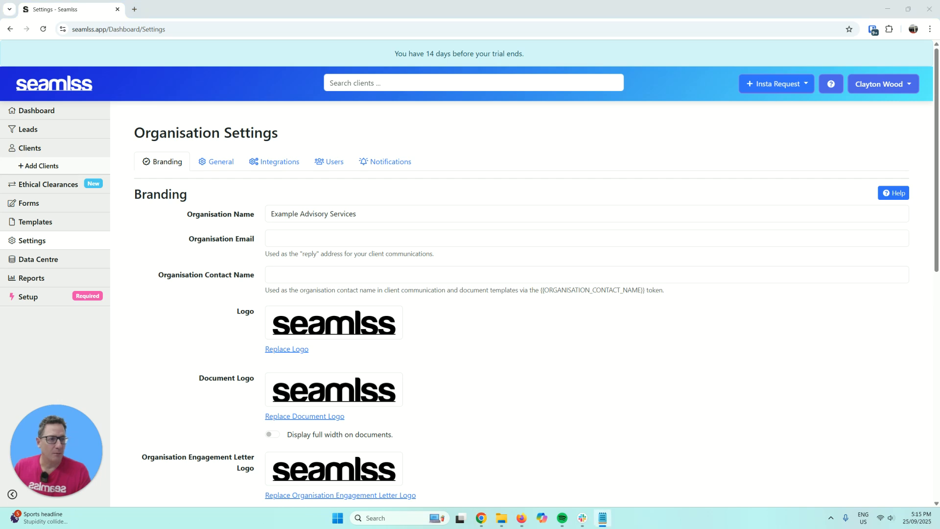
click(315, 275)
text(Clayton Wood)
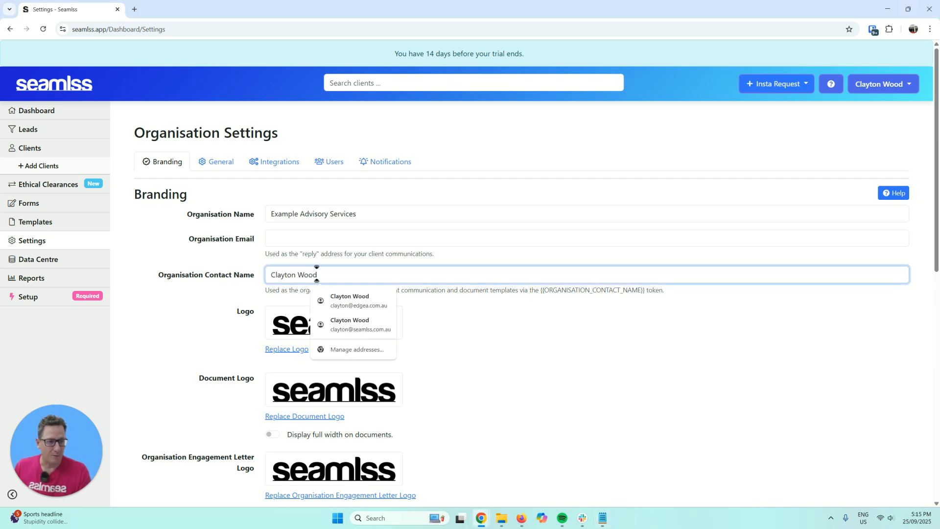
key(alt+Tab)
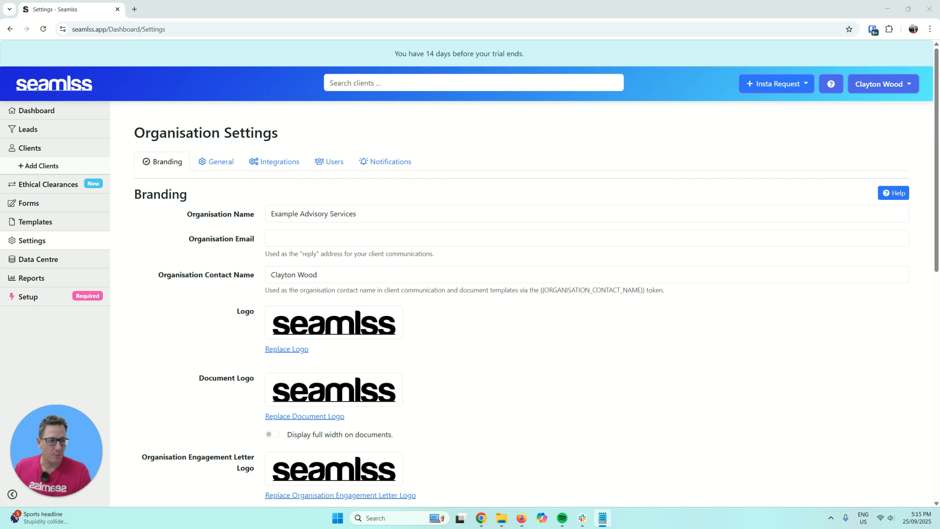
click(348, 240)
key(ctrl+v)
click(441, 269)
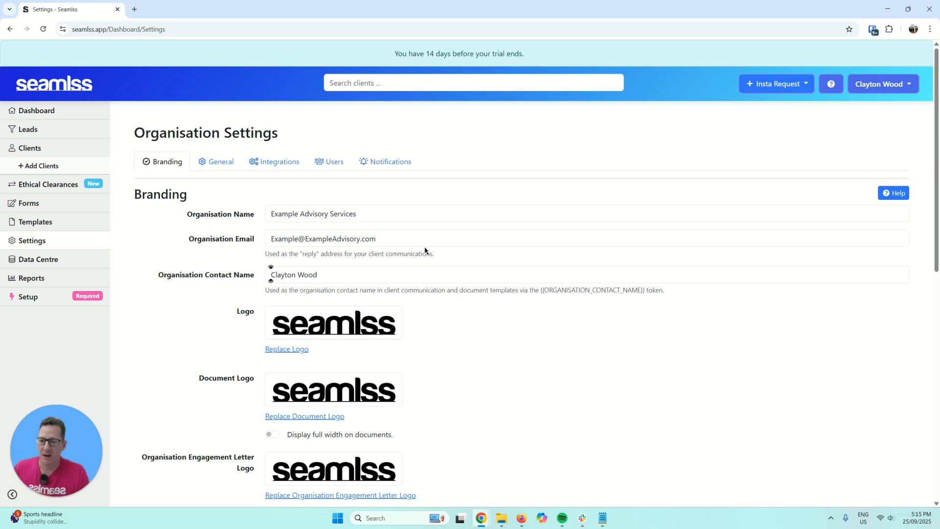
scroll(428, 251, down, 1)
scroll(429, 250, down, 1)
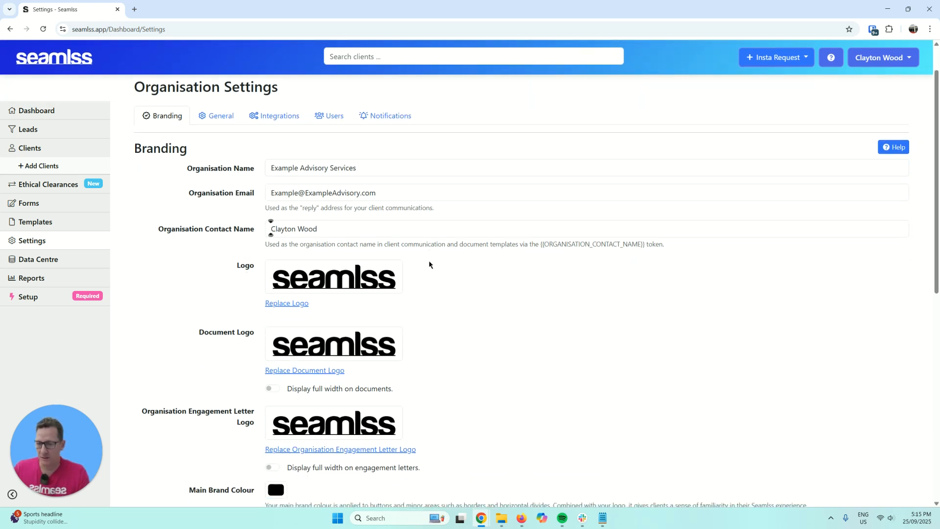
scroll(429, 264, down, 1)
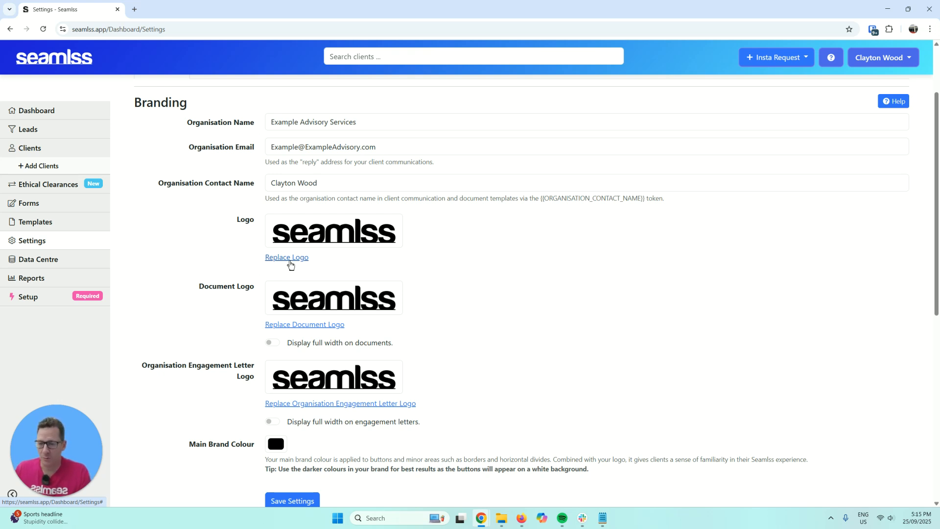
- Upload org_logo (1).png as the main organisation logo
click(289, 262)
click(365, 255)
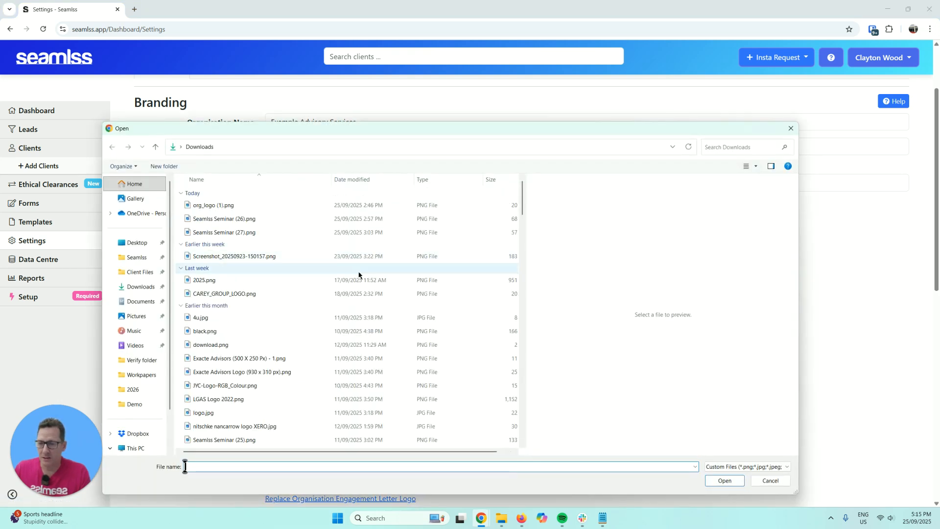
click(258, 256)
click(259, 233)
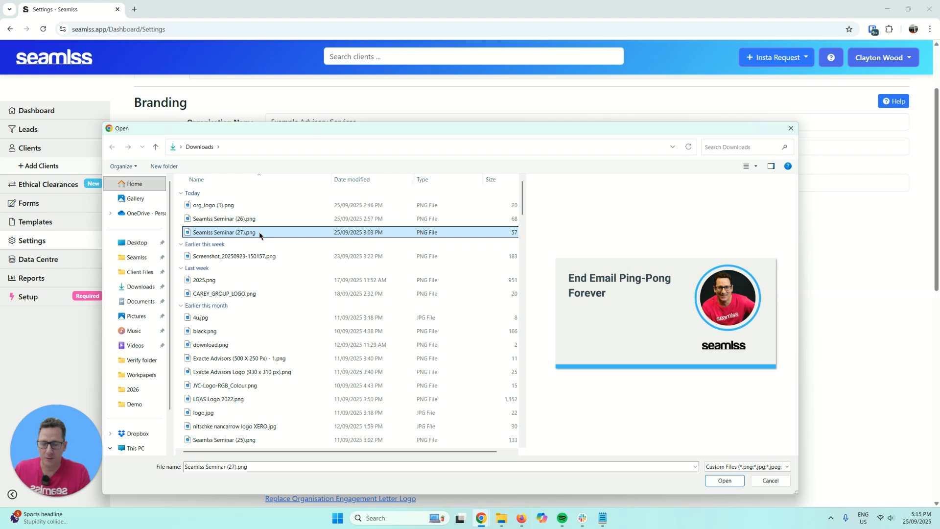
click(259, 220)
click(261, 206)
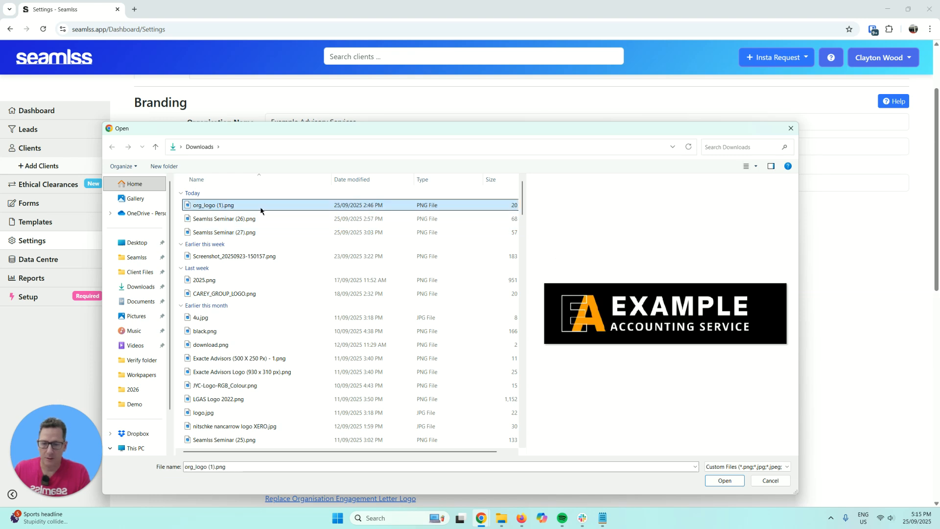
double_click(260, 204)
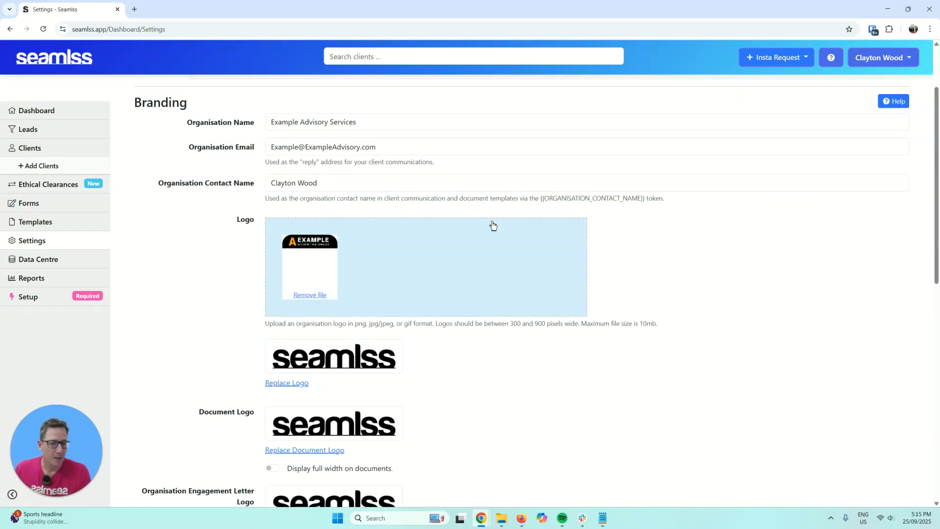
scroll(406, 317, down, 2)
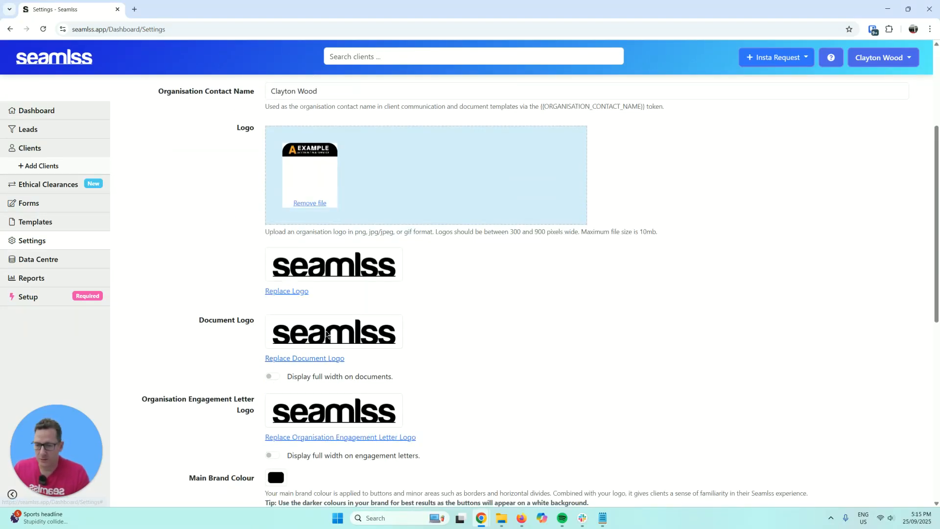
- Use org_logo (1).png for the document and engagement letter logos as well
click(329, 360)
click(398, 343)
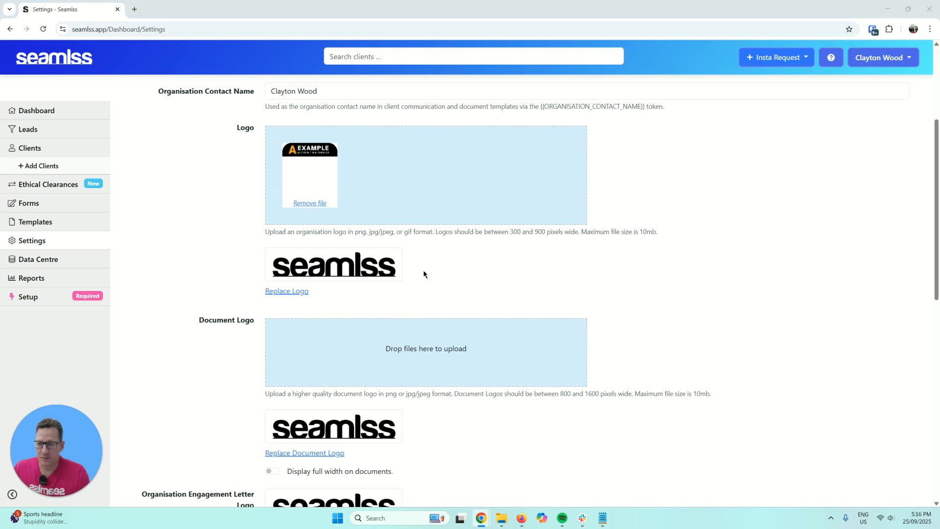
double_click(212, 206)
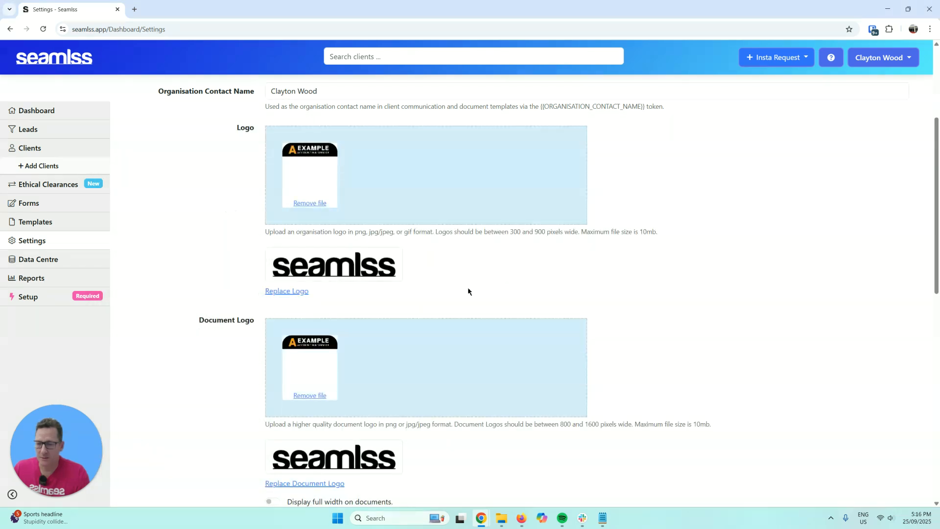
scroll(538, 362, down, 6)
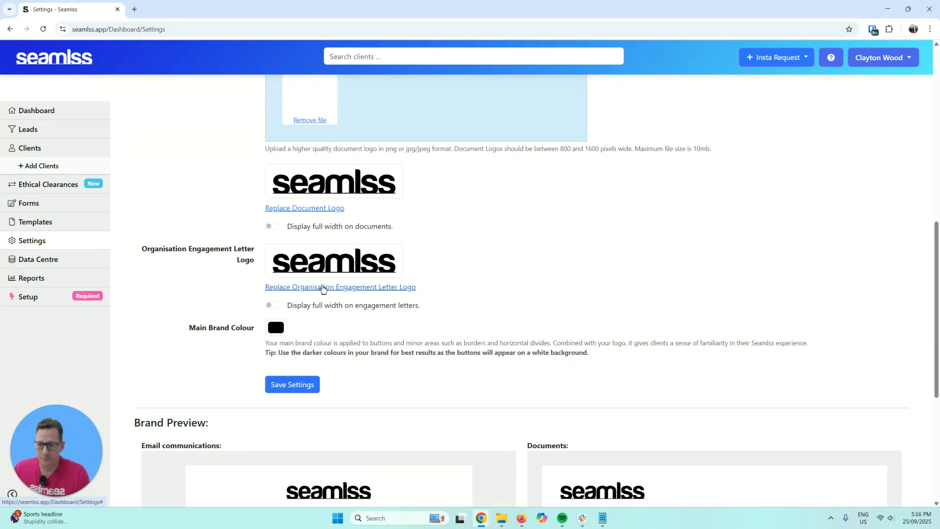
click(345, 287)
click(400, 287)
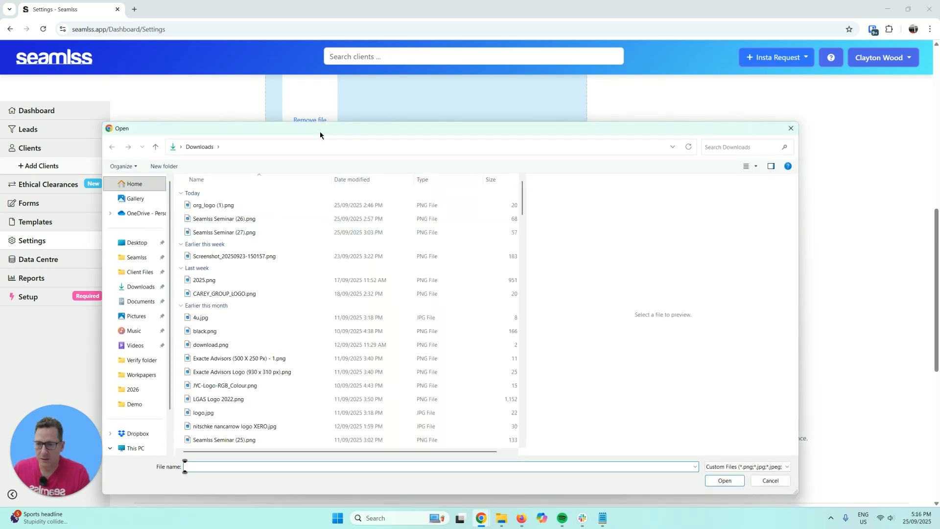
drag(319, 131, 939, 159)
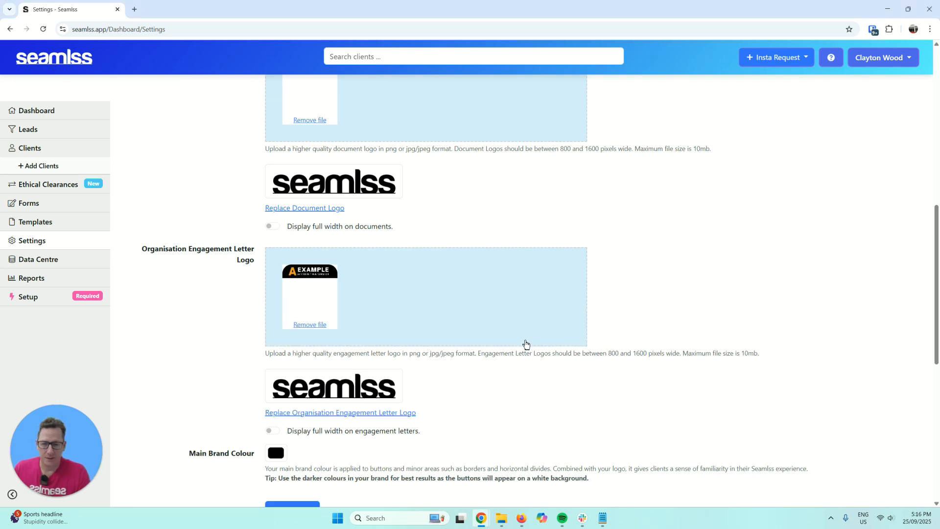
scroll(580, 328, down, 3)
scroll(416, 287, up, 1)
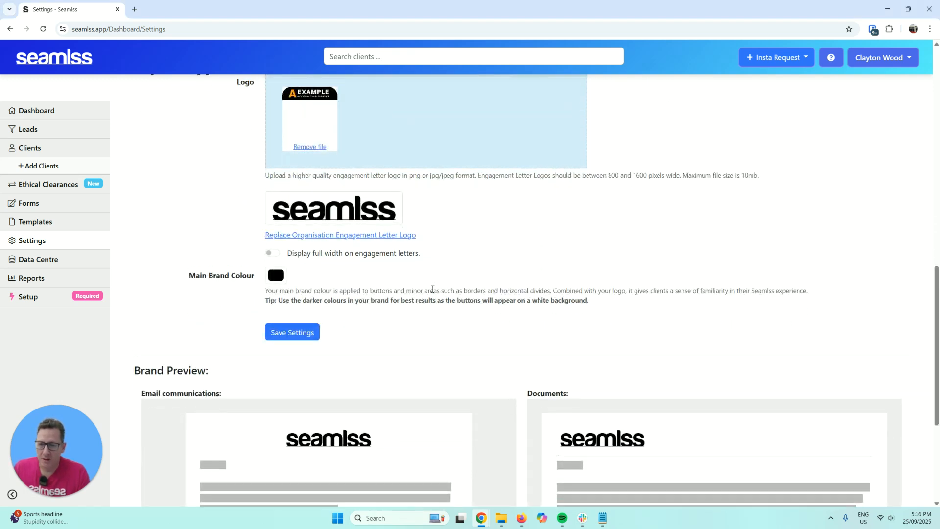
- Save the branding settings
click(309, 373)
scroll(490, 335, down, 5)
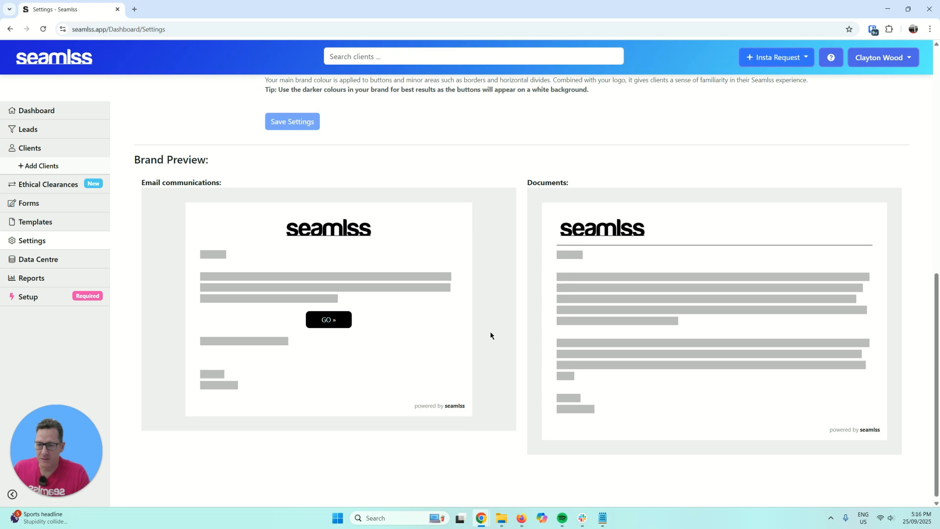
scroll(499, 319, up, 4)
scroll(500, 320, down, 2)
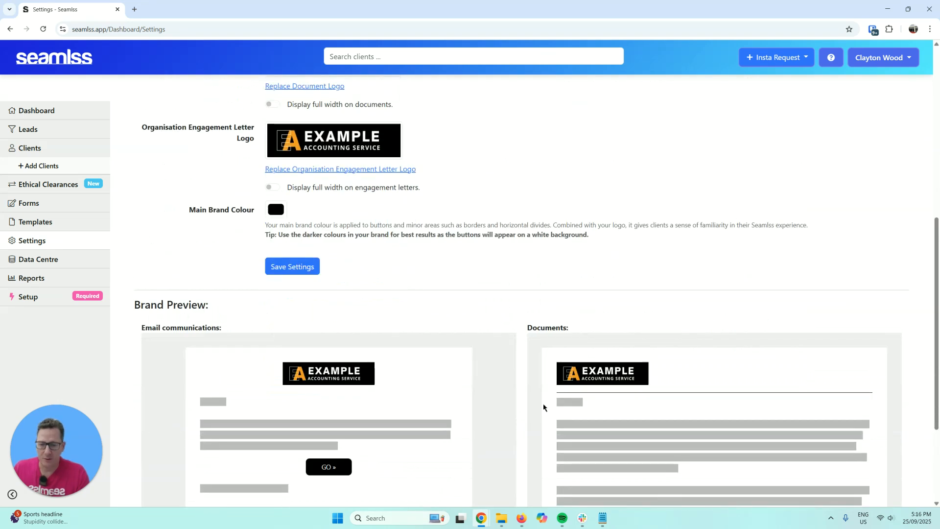
scroll(490, 332, up, 4)
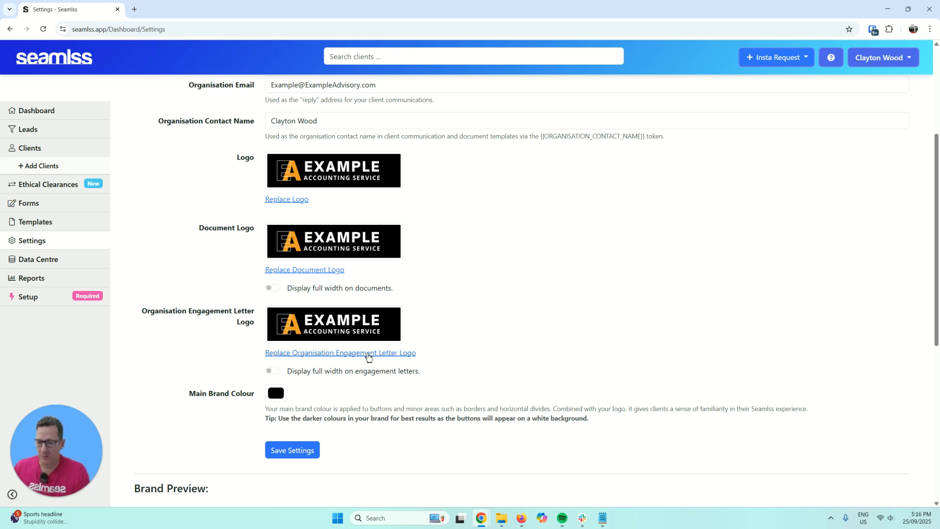
- Turn off full-width letter logos, set the brand colour to the logo's orange (RGB 241, 154, 39), and go to General settings
click(273, 371)
scroll(274, 378, down, 1)
click(276, 347)
scroll(432, 331, down, 3)
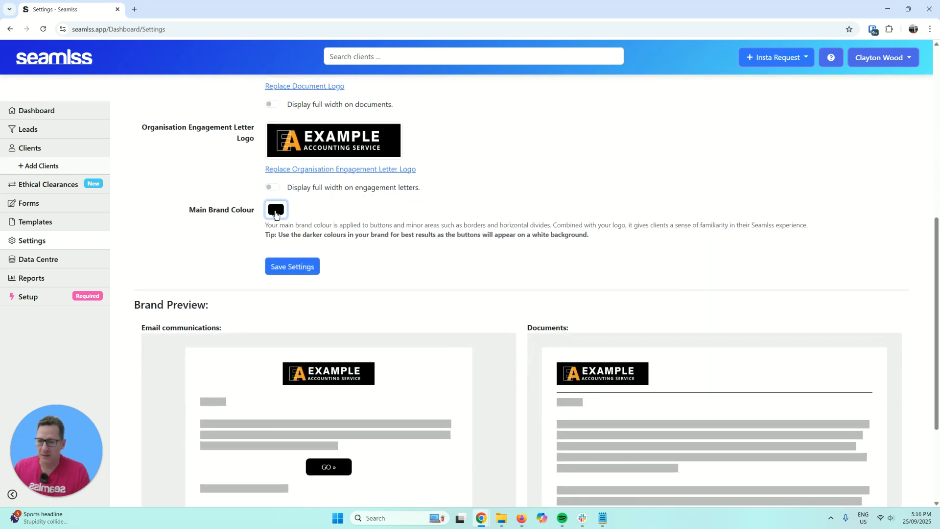
click(275, 210)
click(274, 292)
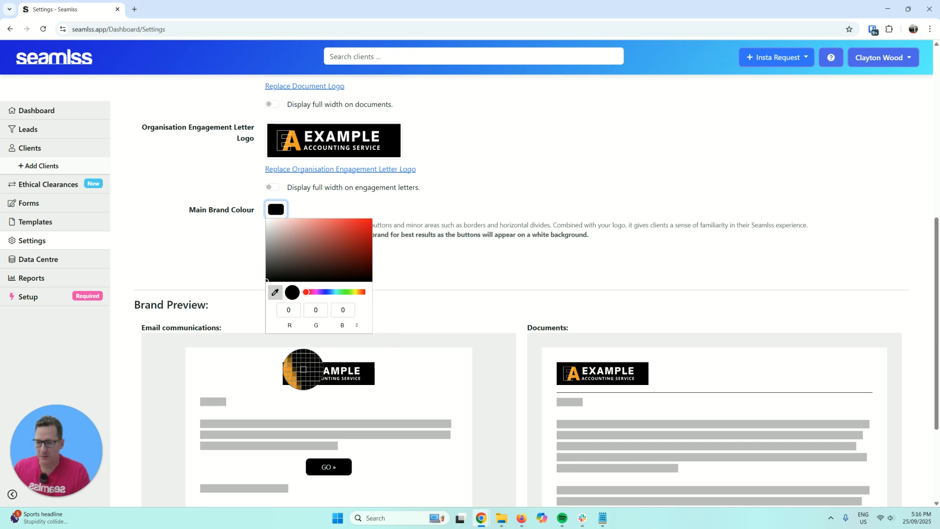
click(300, 368)
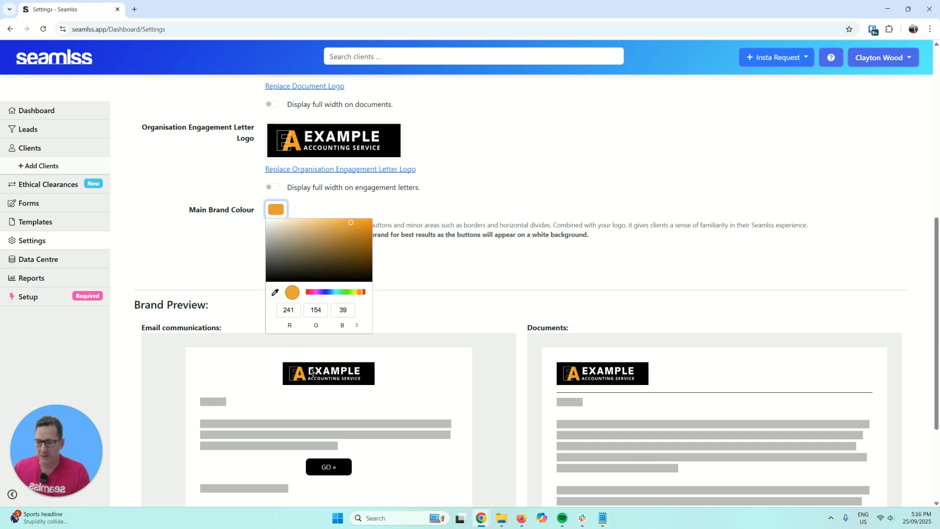
click(449, 293)
scroll(405, 274, down, 2)
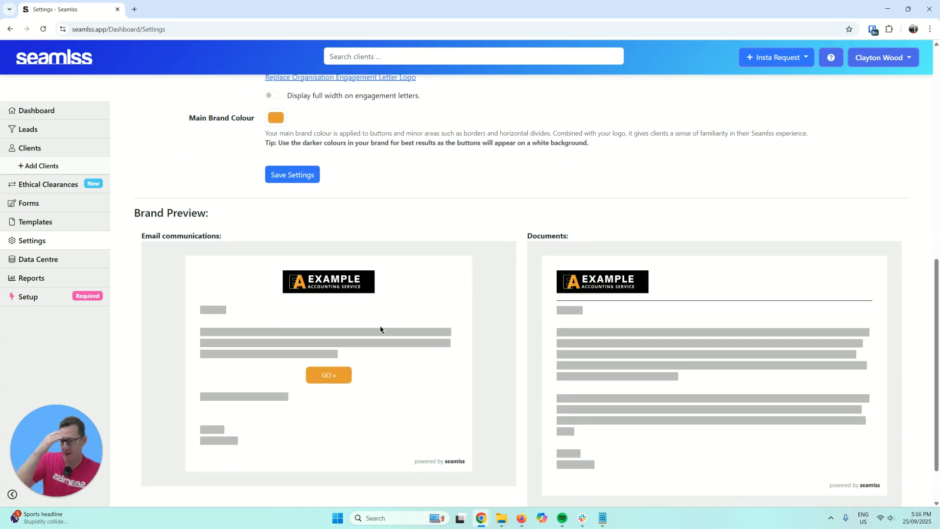
scroll(323, 372, up, 8)
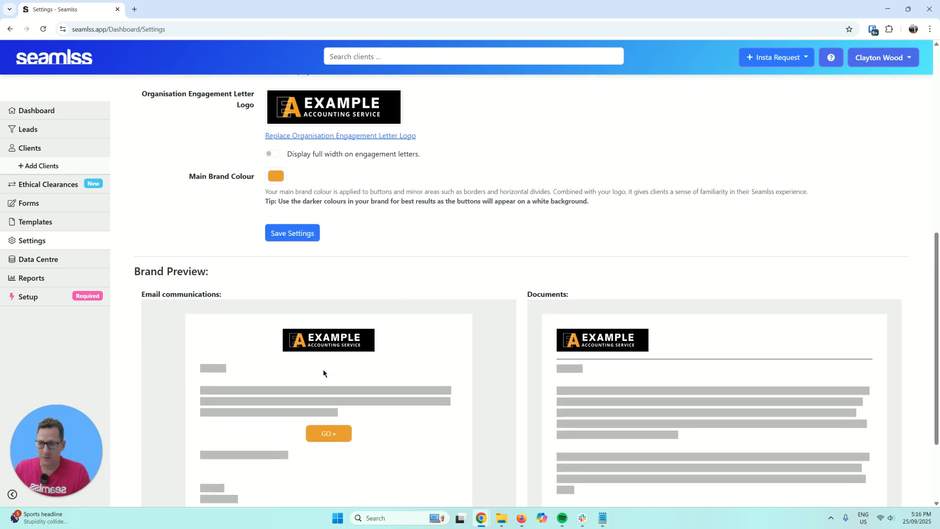
click(222, 112)
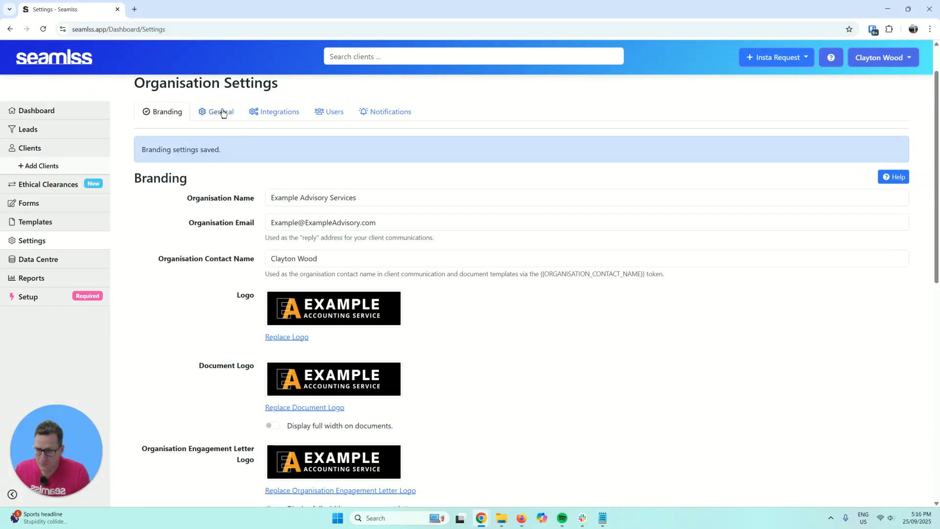
scroll(429, 185, down, 1)
scroll(429, 185, up, 1)
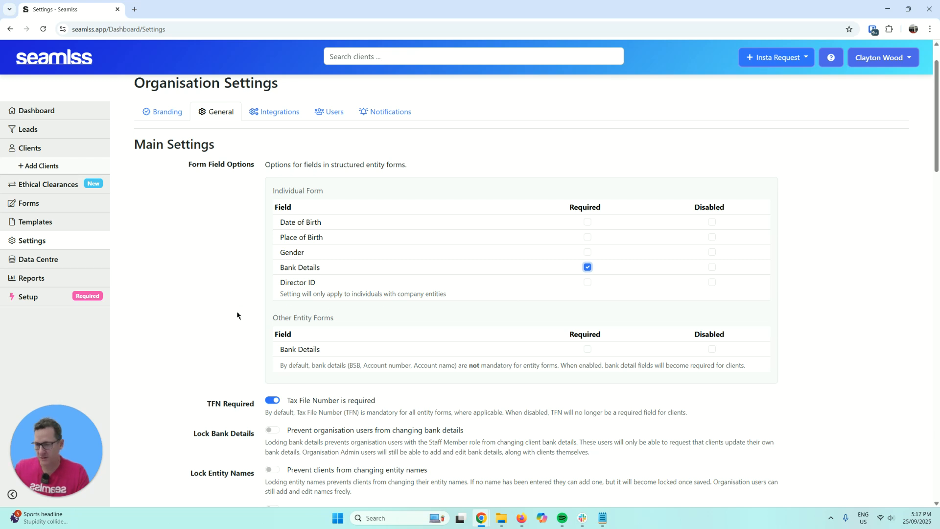
scroll(216, 313, down, 2)
scroll(215, 313, down, 2)
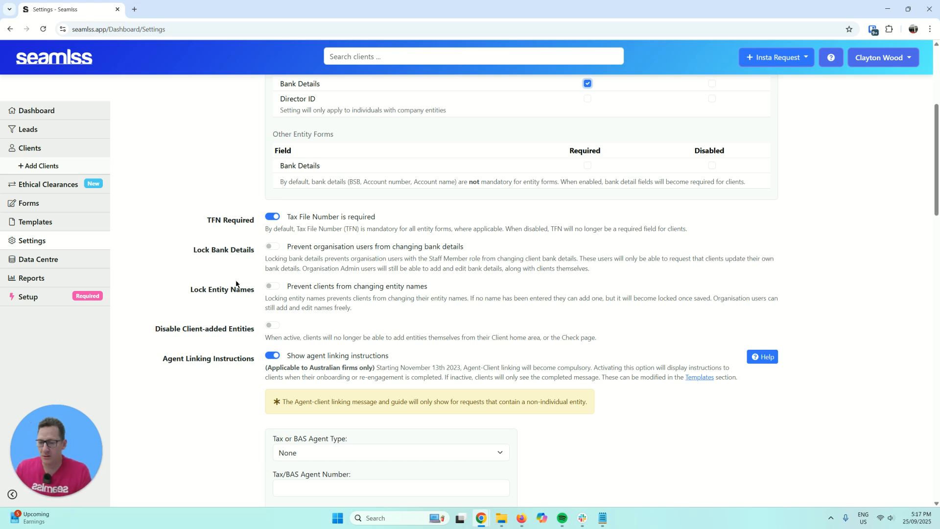
scroll(234, 283, down, 3)
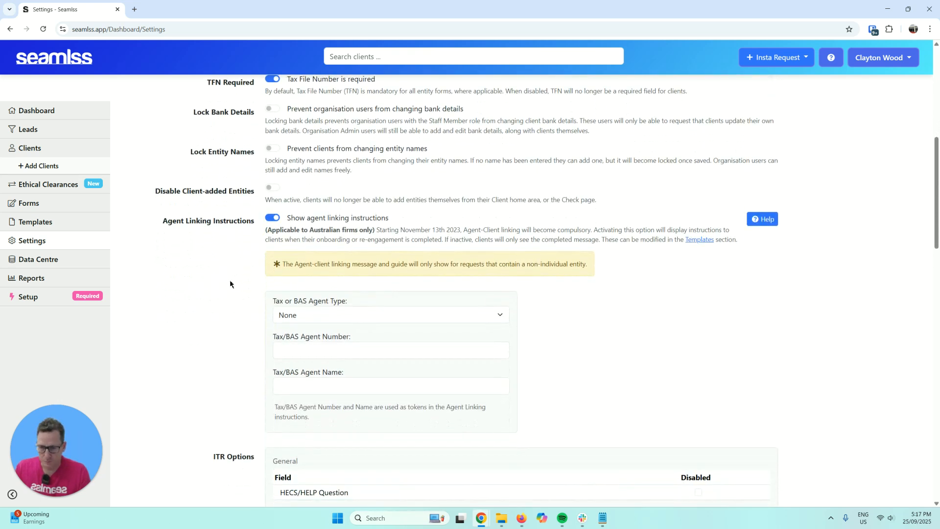
- Set agent type to Tax Agent, enter the tax agent number, and name the agent Example Advisory Services
click(358, 320)
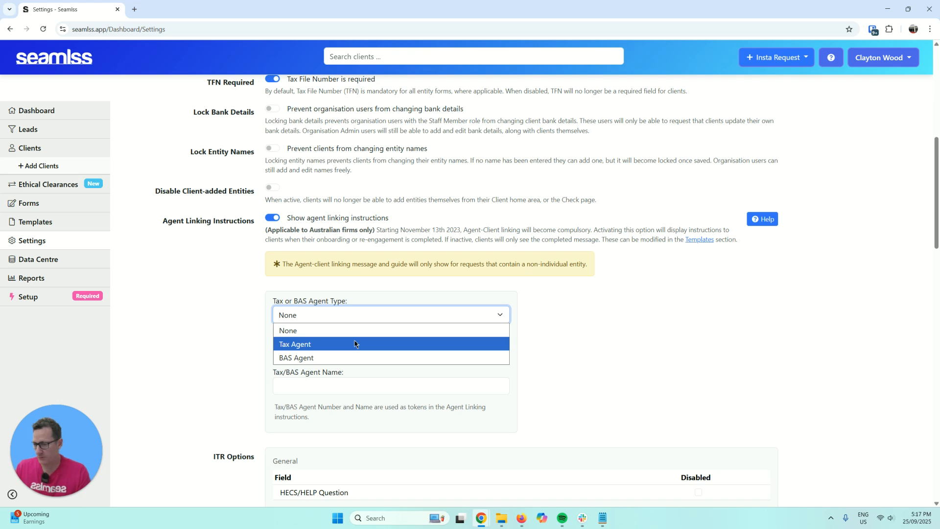
click(355, 344)
click(352, 349)
key(BackSpace)
key(BackSpace)
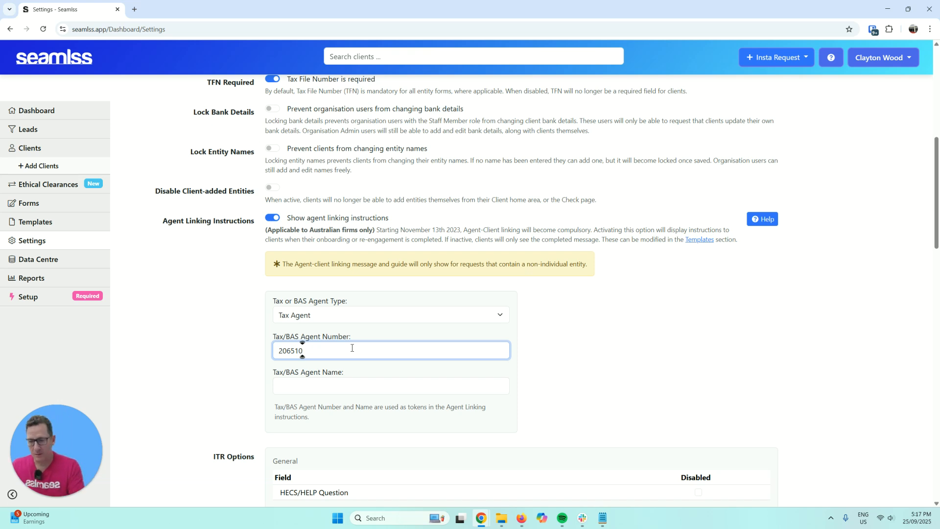
key(BackSpace)
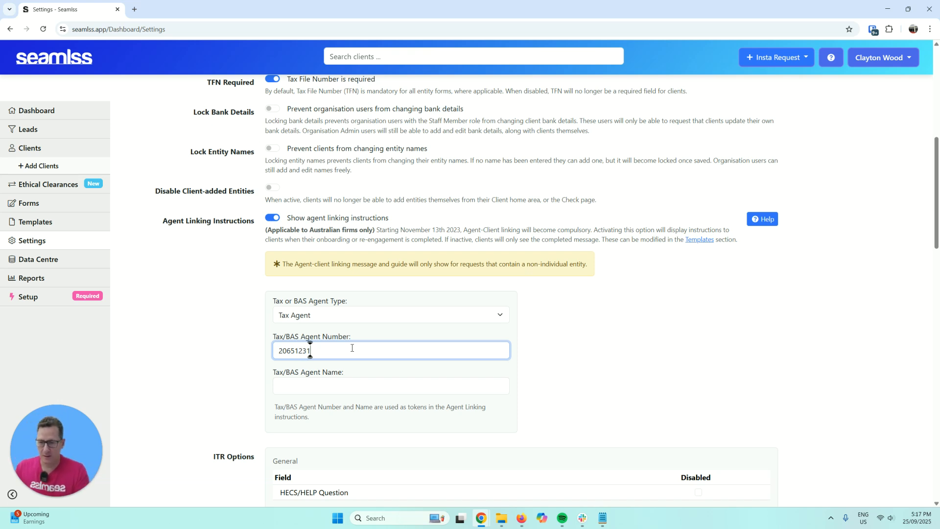
click(331, 383)
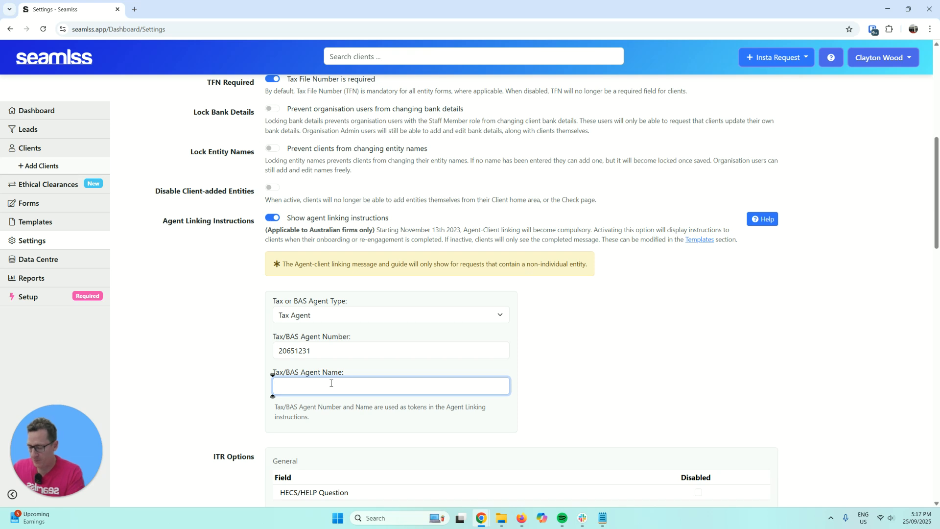
key(alt+Tab)
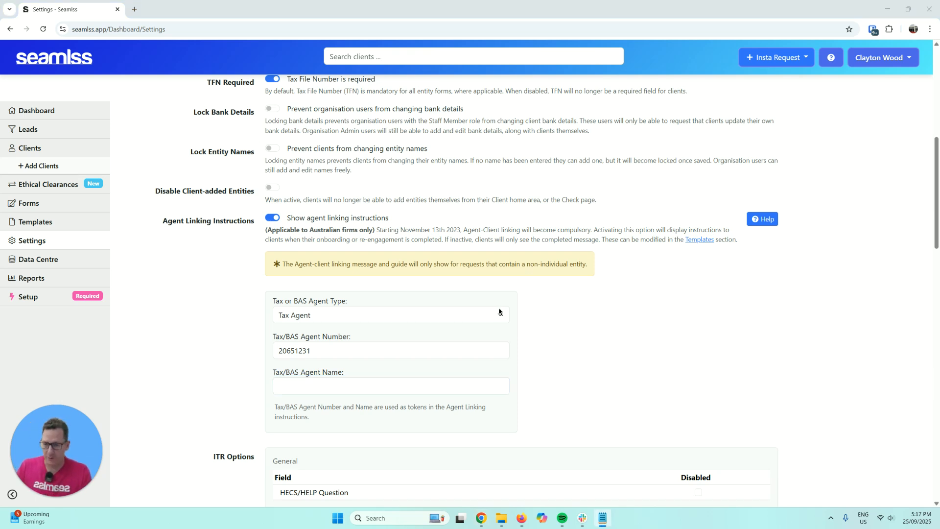
key(alt+Tab)
text(Example Advisory Services)
click(521, 364)
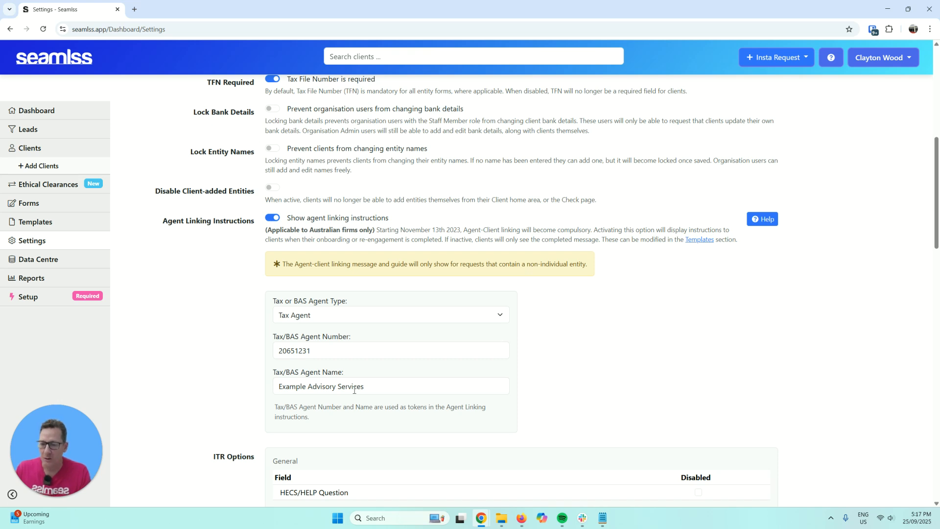
- Toggle the bookkeepers' hide Tax File Number option and save the general settings
scroll(576, 365, down, 5)
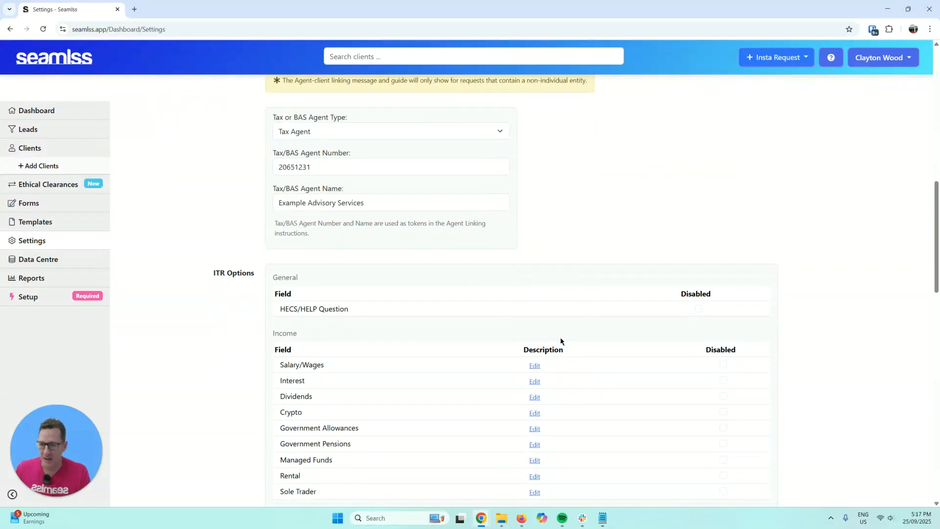
scroll(563, 328, down, 2)
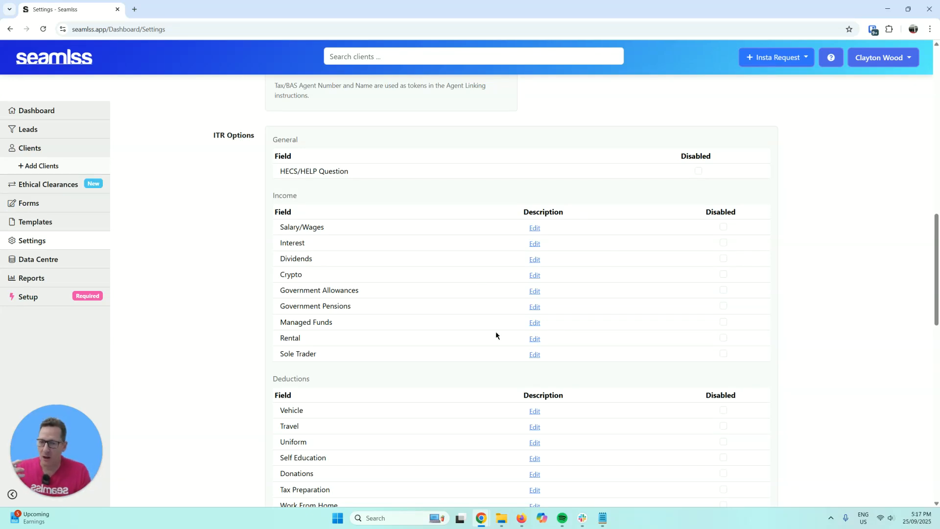
scroll(321, 405, down, 8)
scroll(361, 416, down, 6)
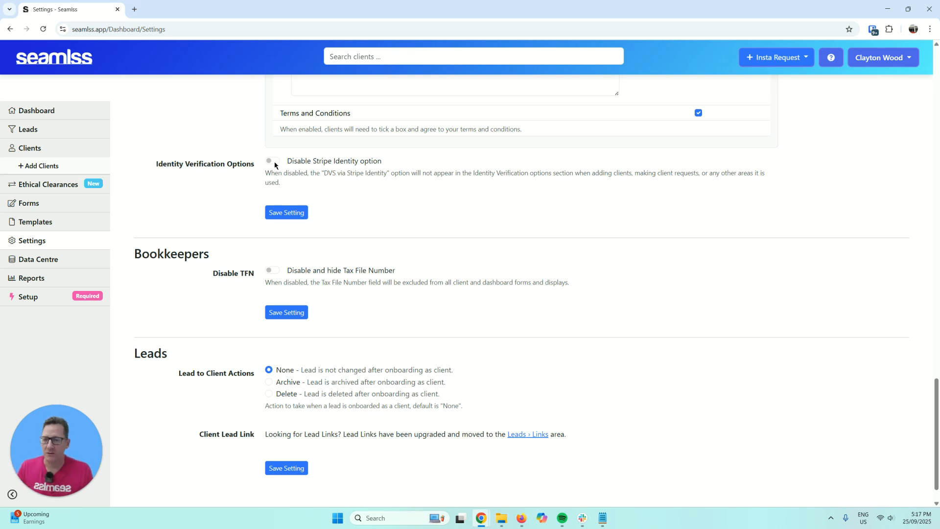
scroll(367, 213, down, 1)
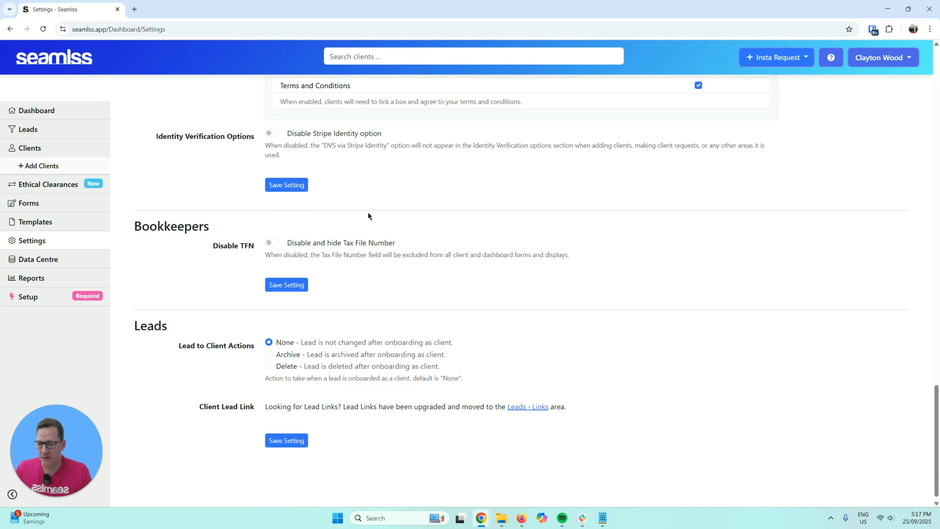
click(274, 237)
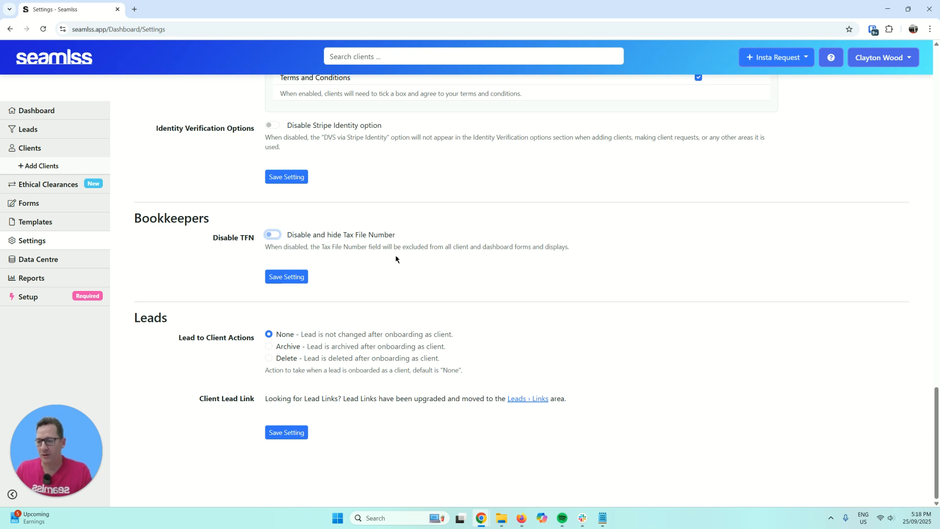
click(297, 178)
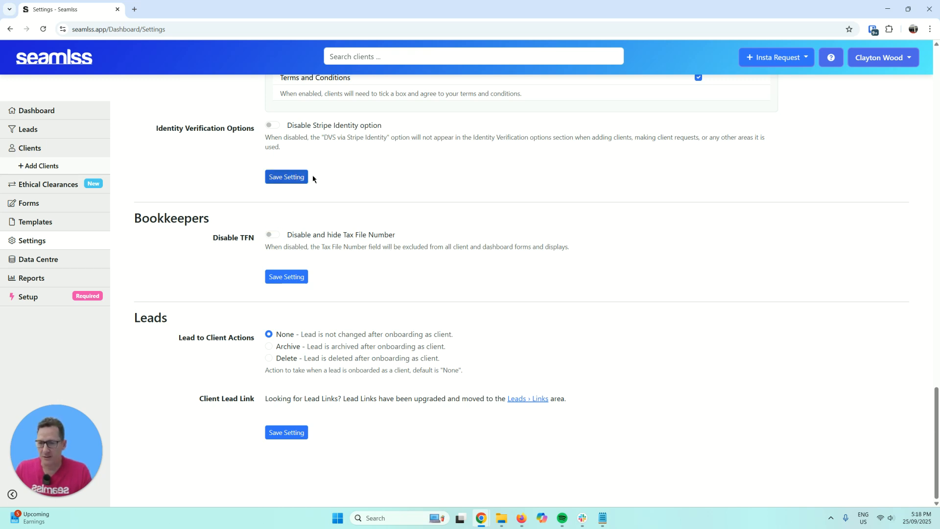
scroll(422, 215, up, 10)
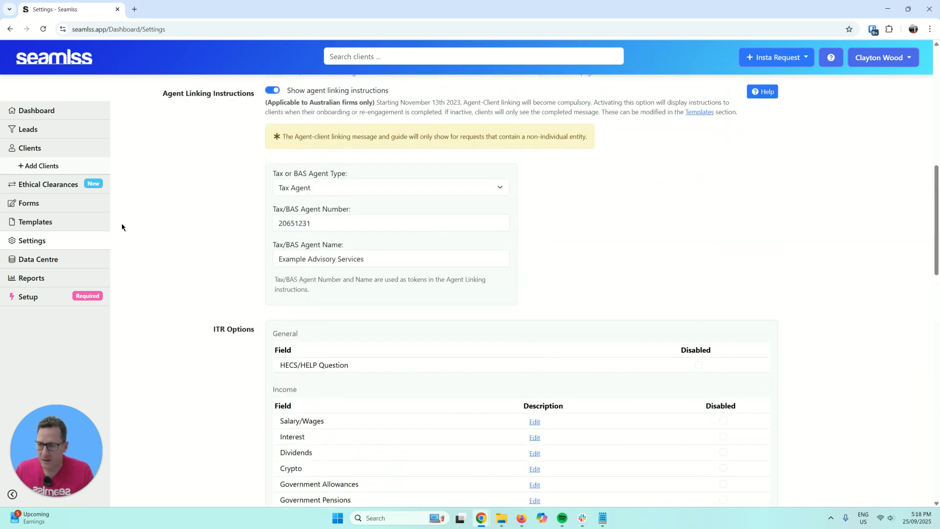
- Open the communication message templates from the setup checklist, starting at the Welcome template
click(55, 293)
scroll(316, 289, down, 2)
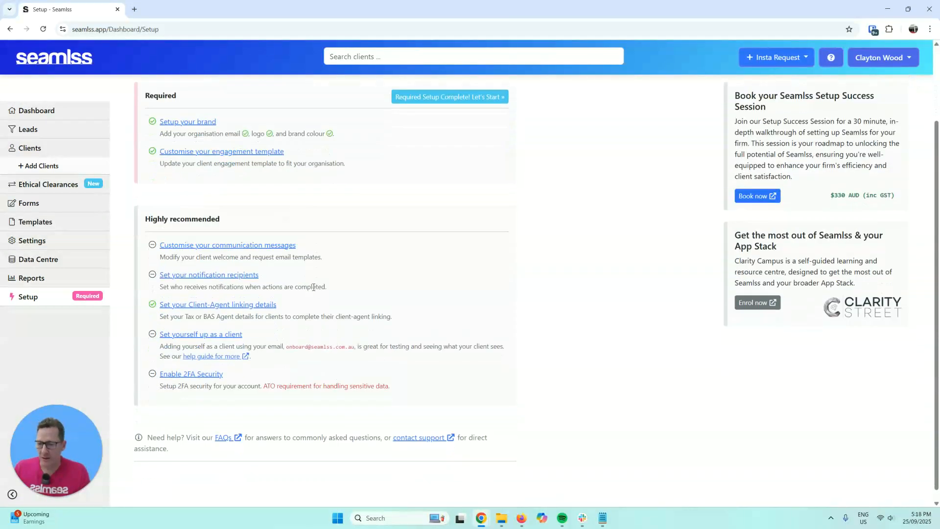
click(238, 249)
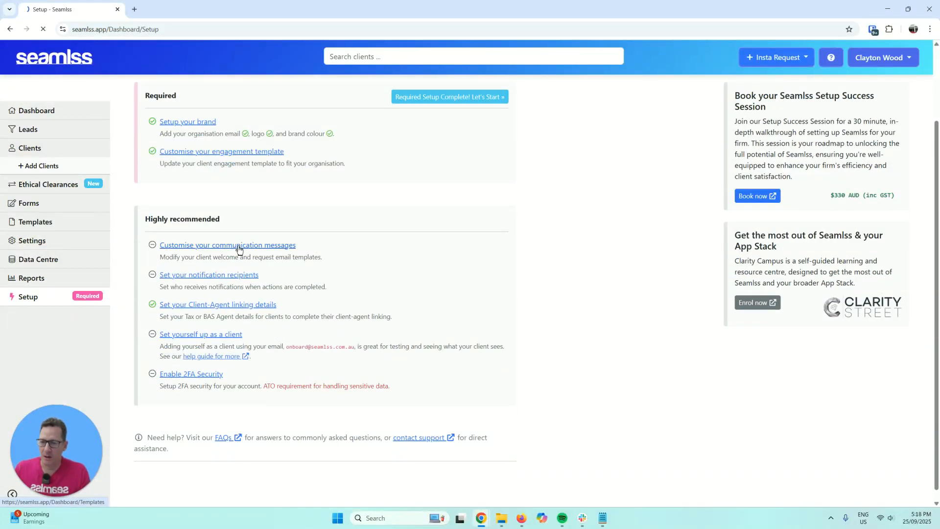
scroll(459, 226, down, 1)
click(482, 294)
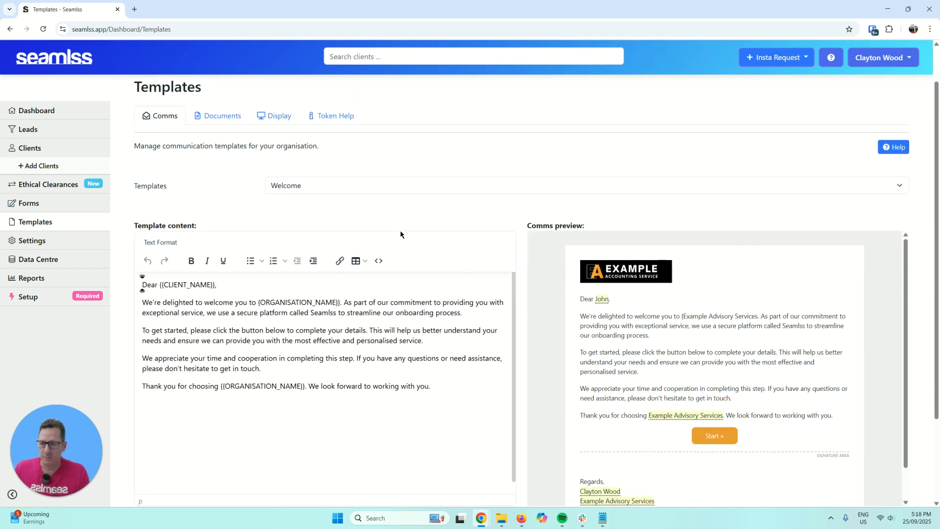
- View the Request Information, Re-engage, Lead Form and Client Move Firm templates, ending at Agent Linking Reminder
click(404, 189)
click(402, 228)
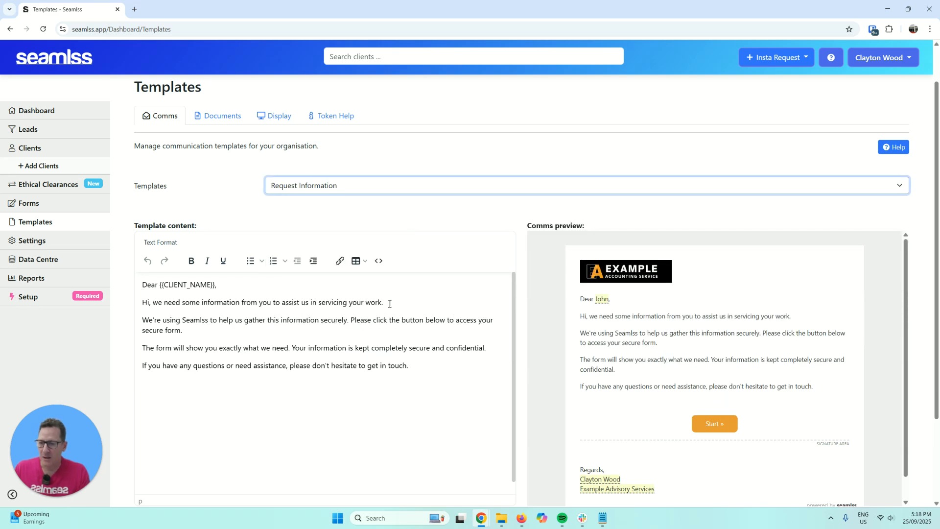
click(391, 190)
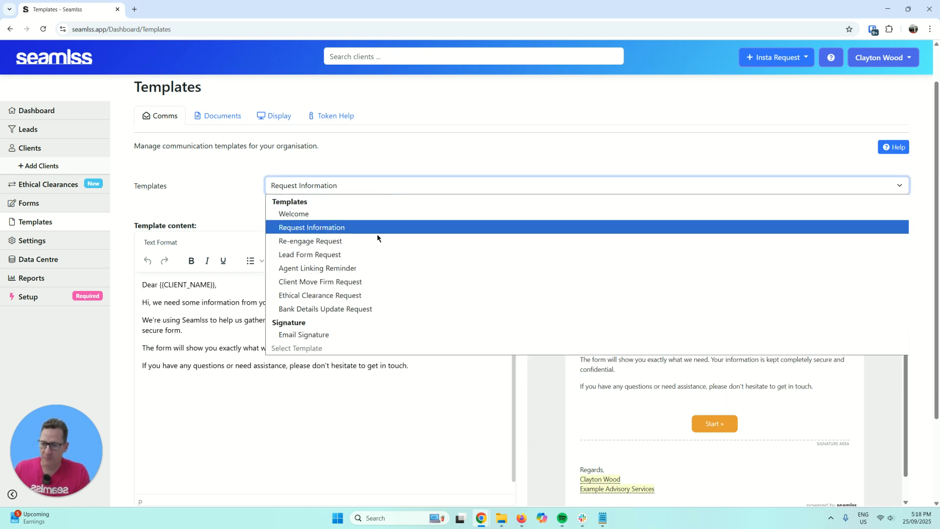
click(426, 239)
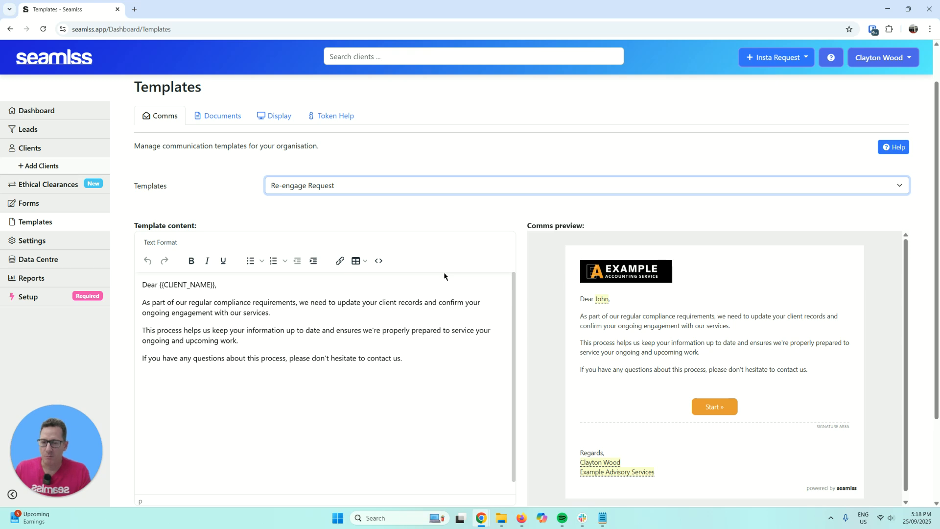
click(418, 191)
click(412, 254)
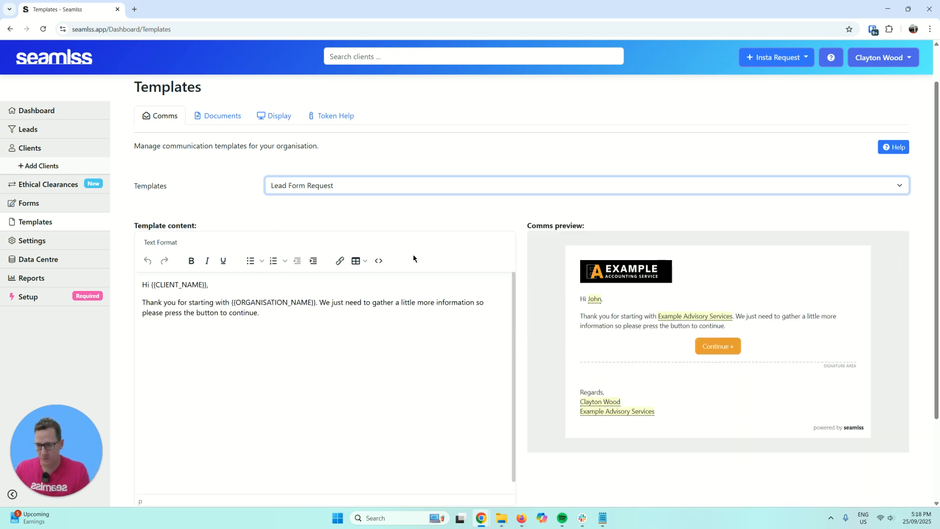
click(429, 192)
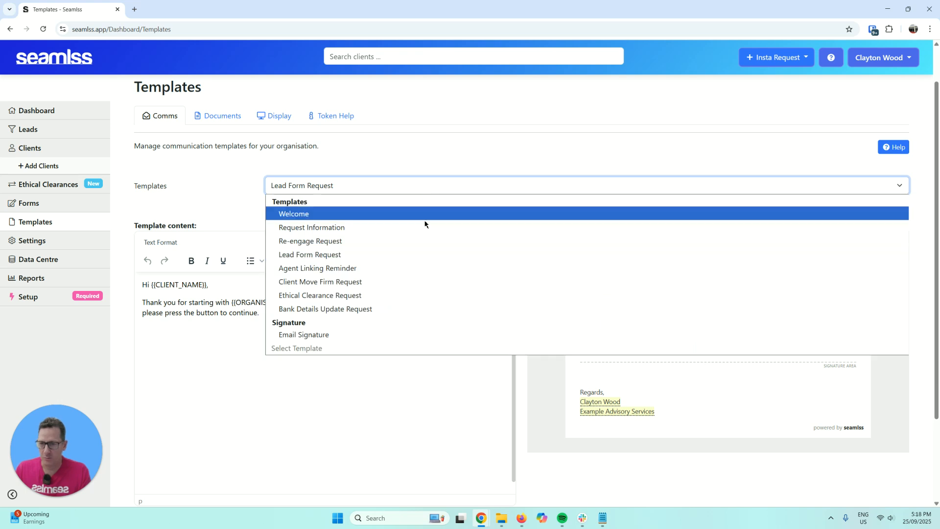
click(410, 281)
click(420, 188)
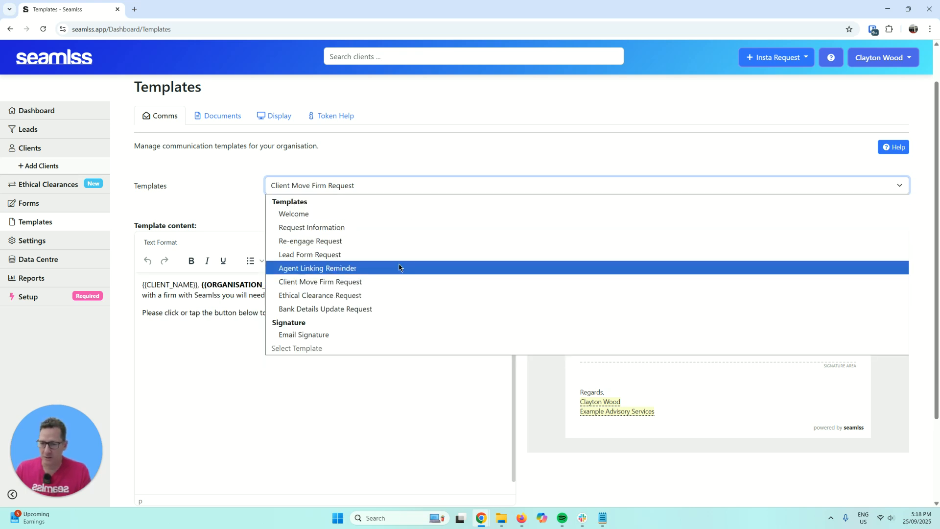
click(421, 268)
scroll(424, 242, down, 1)
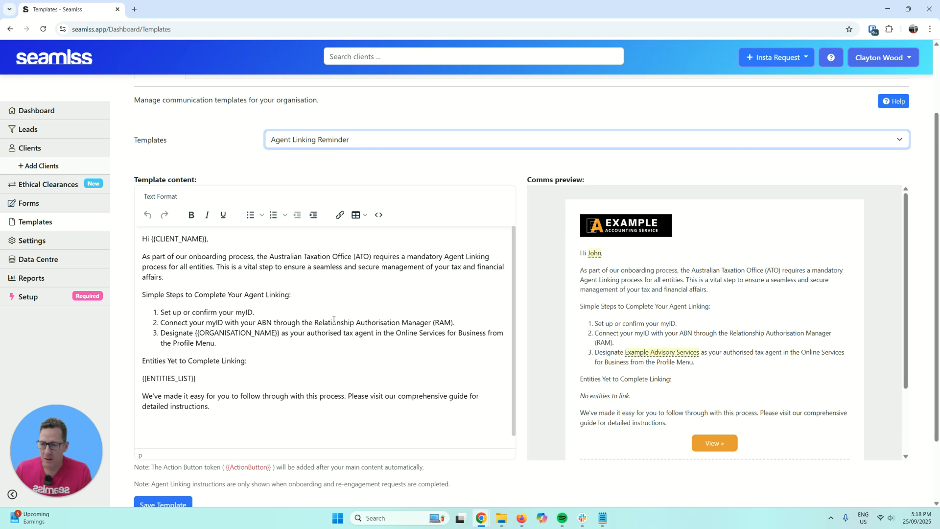
drag(222, 293, 316, 346)
click(345, 351)
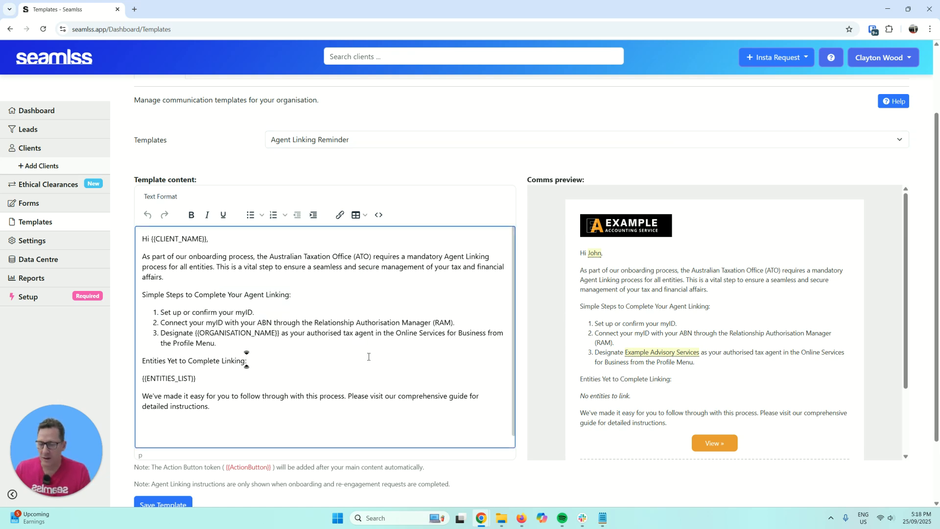
scroll(369, 356, up, 2)
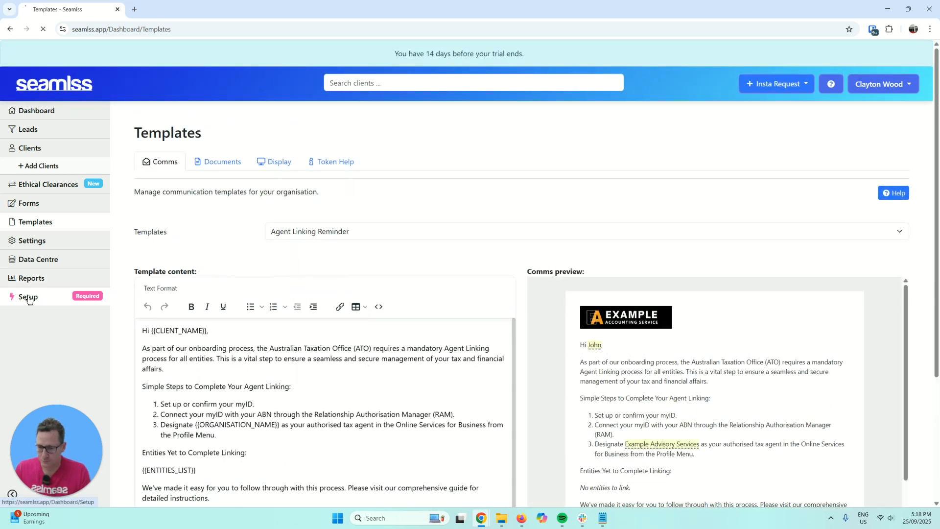
- Open the notification recipient settings and enter the firm's admin address for Client Completed Onboarding
click(29, 297)
scroll(356, 309, down, 2)
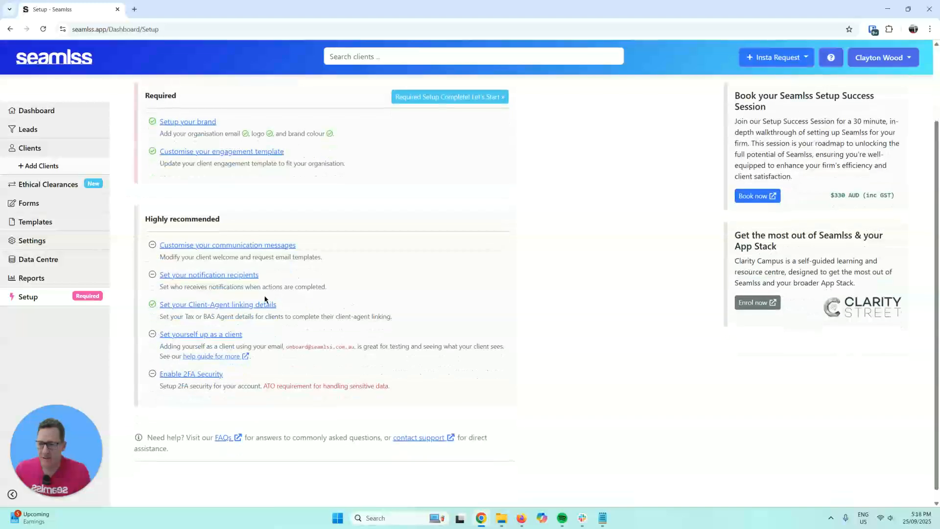
click(230, 280)
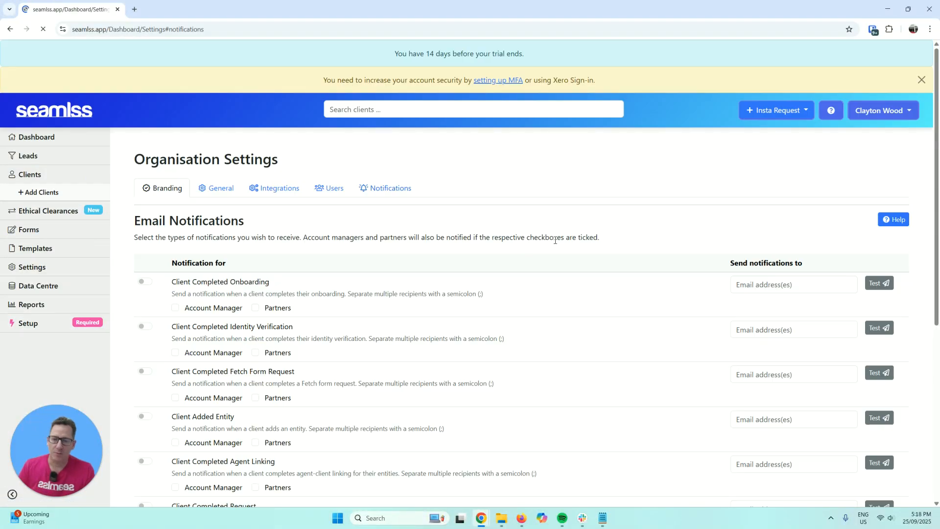
key(alt+Tab)
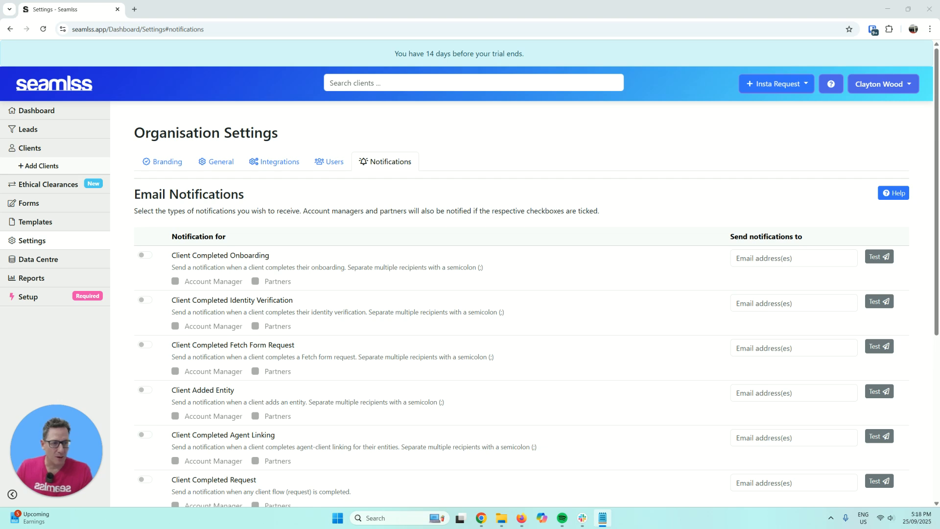
click(761, 258)
key(ctrl+v)
double_click(757, 262)
text(admin)
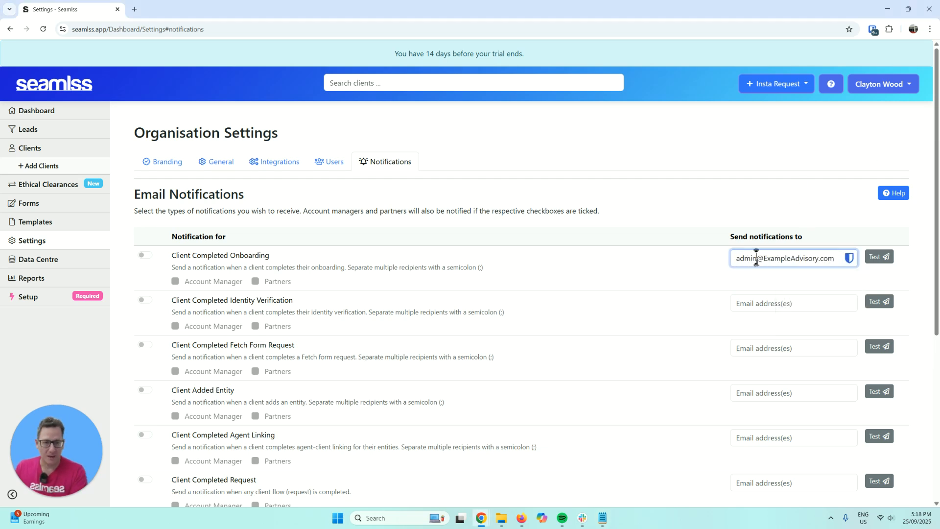
key(ctrl+a)
key(ctrl+c)
- Use the admin address for Identity Verification, Fetch Form Request, Client Added Entity and Agent Linking
click(794, 303)
key(ctrl+v)
click(761, 348)
key(ctrl+v)
click(762, 393)
key(ctrl+v)
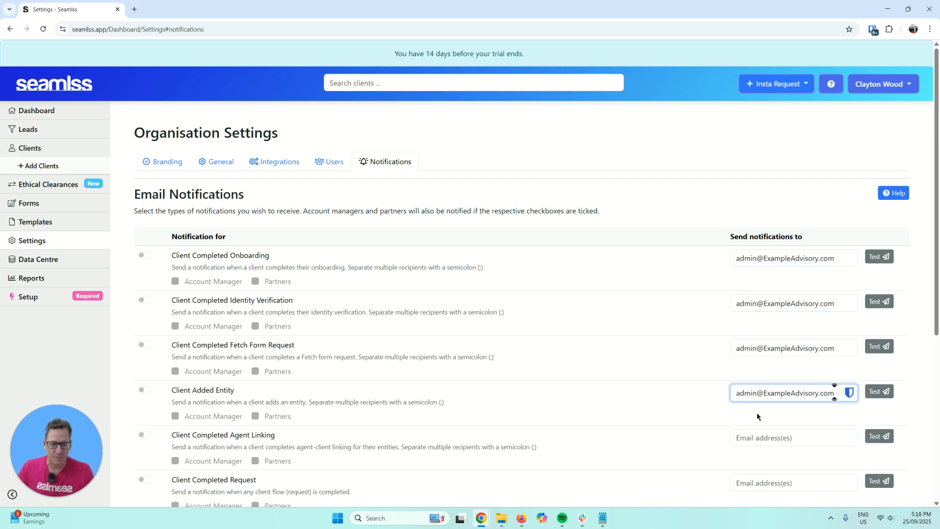
click(754, 447)
key(ctrl+v)
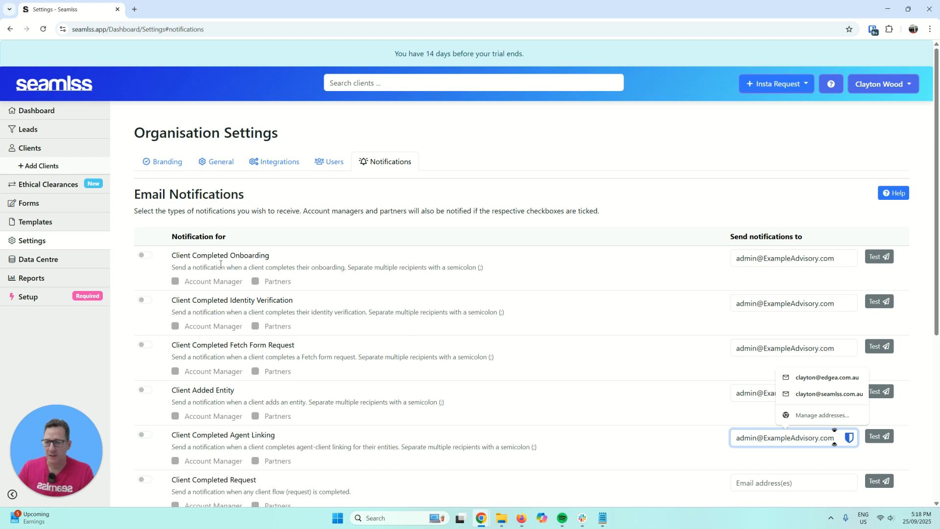
- Turn on the eight notifications from Client Completed Onboarding through Lead Completed Form
scroll(372, 312, down, 3)
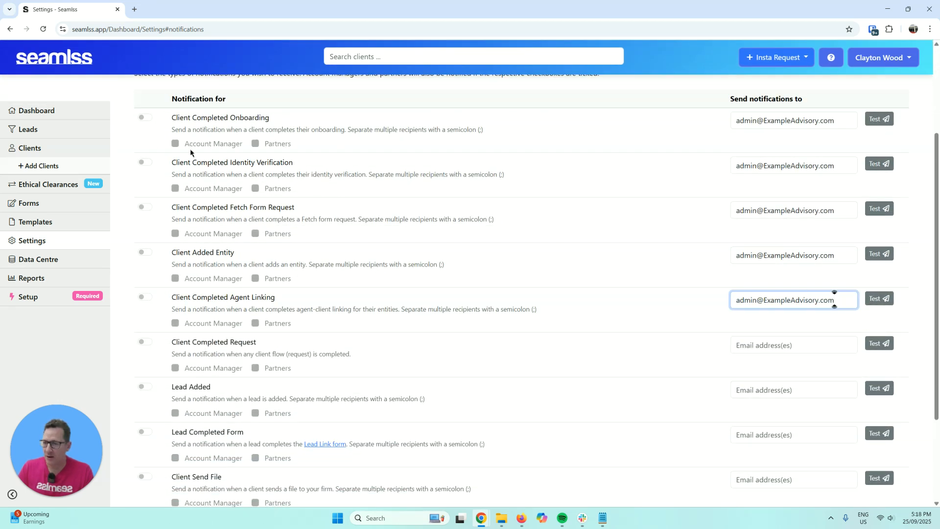
click(147, 117)
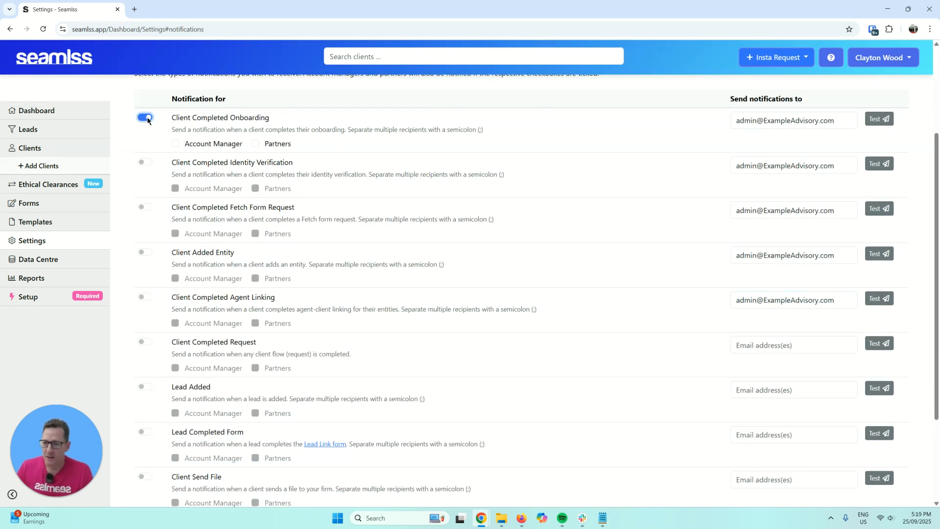
click(146, 163)
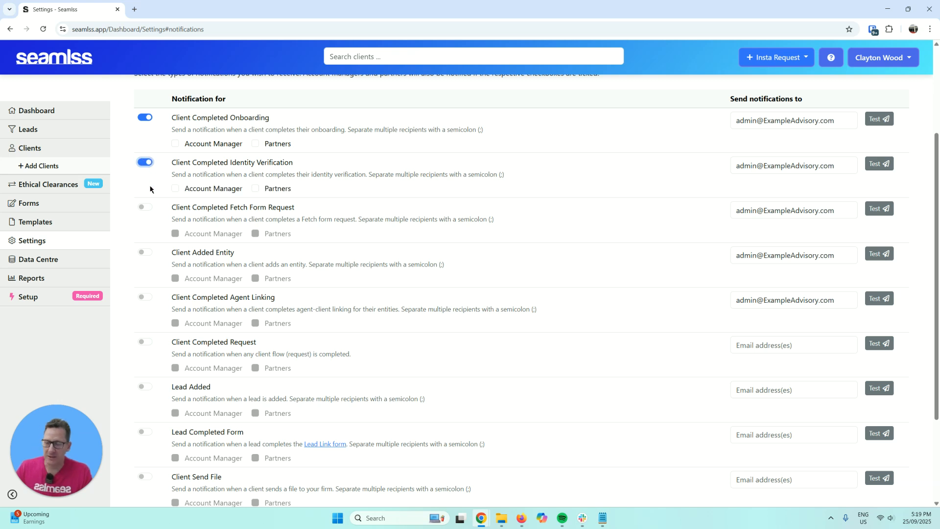
click(146, 208)
click(145, 252)
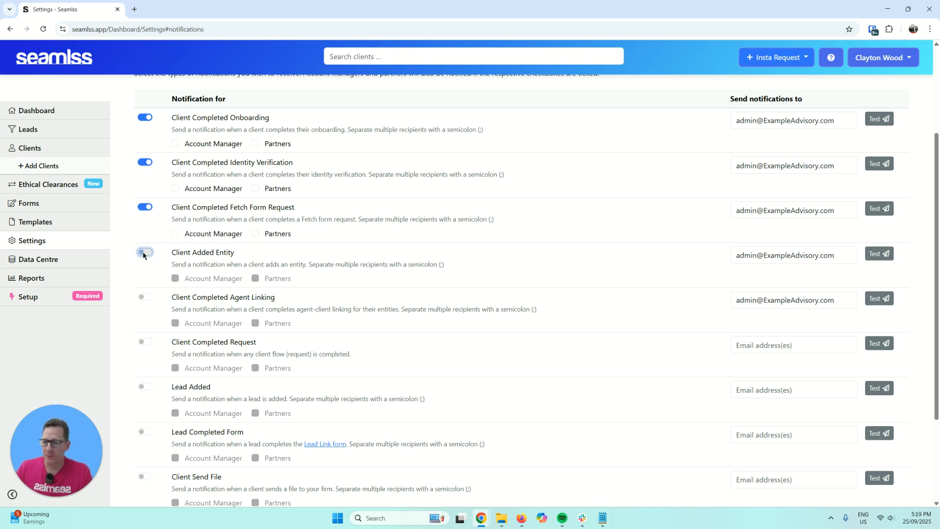
click(145, 297)
click(145, 341)
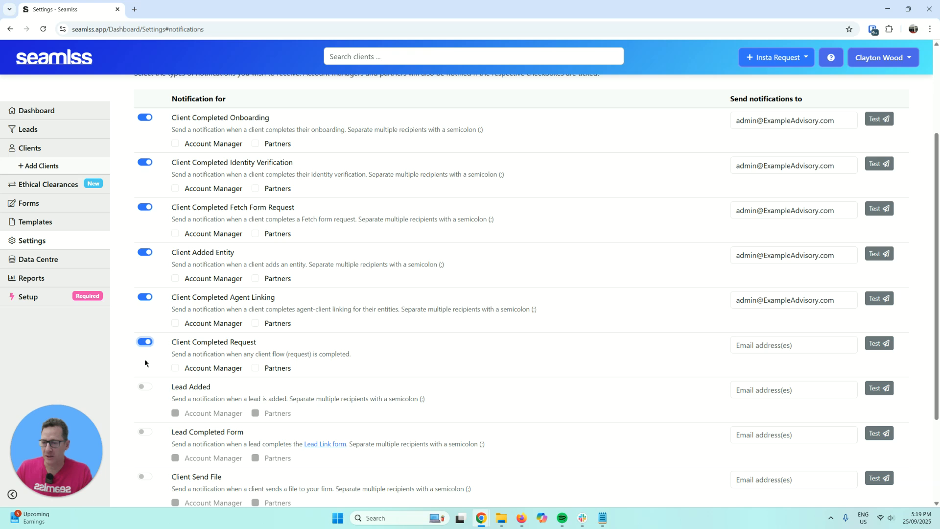
click(145, 387)
click(144, 431)
- Send Lead Completed Form, Lead Added and Client Completed Request notifications to the admin address
click(796, 430)
key(ctrl+v)
click(788, 389)
key(ctrl+v)
click(783, 341)
key(ctrl+v)
click(836, 299)
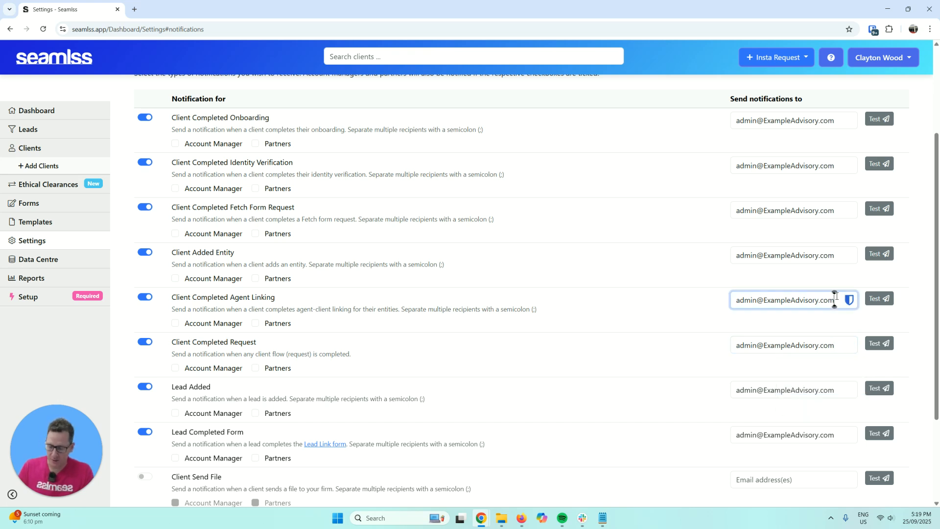
text(;)
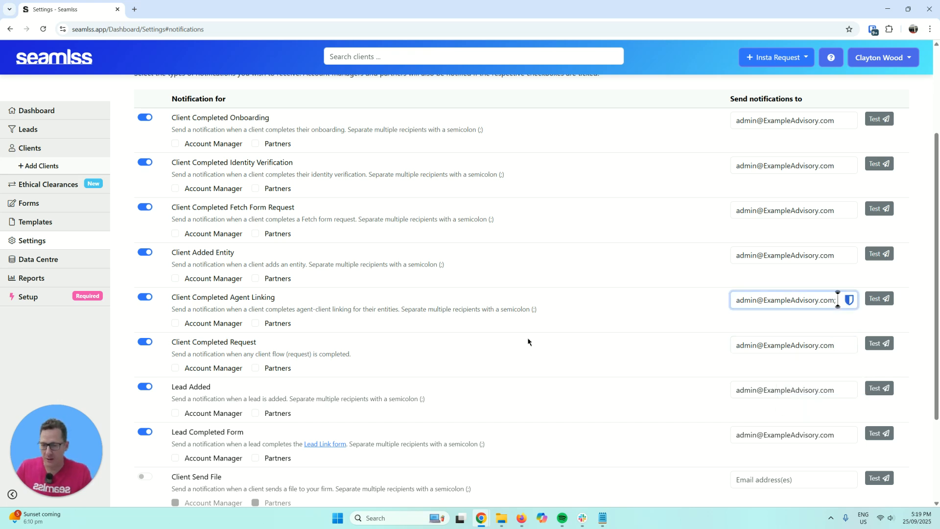
- Enable Client Send File and Ethical Clearance Complete to the admin address, then save the settings
scroll(521, 338, down, 3)
click(145, 348)
click(145, 393)
click(761, 399)
key(ctrl+v)
click(765, 354)
key(ctrl+v)
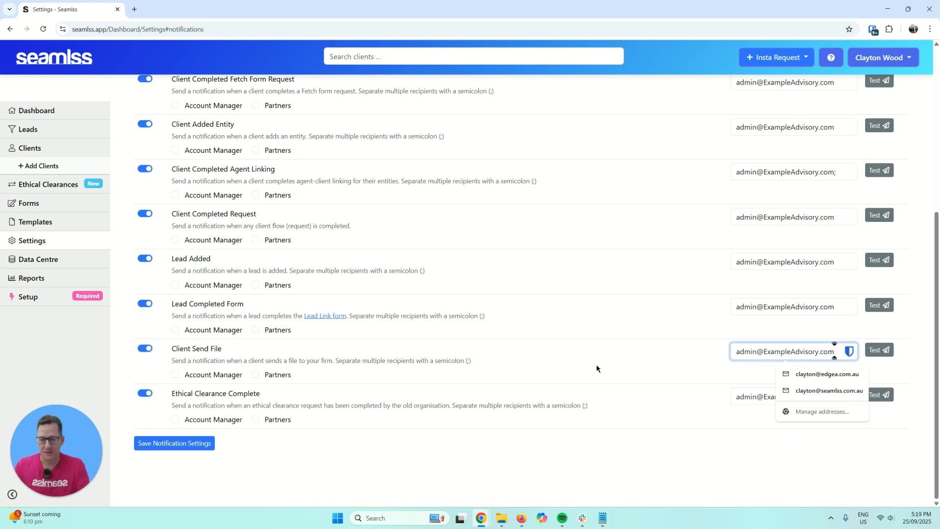
click(613, 417)
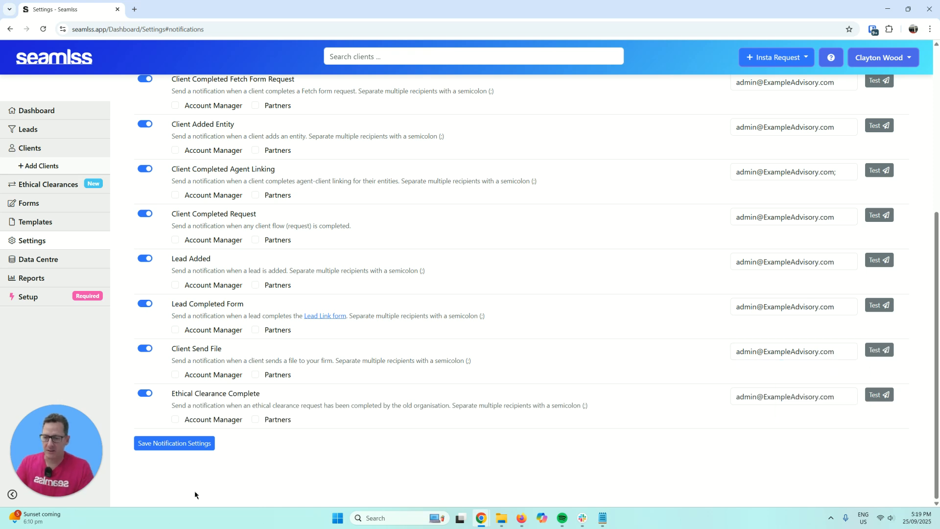
click(185, 445)
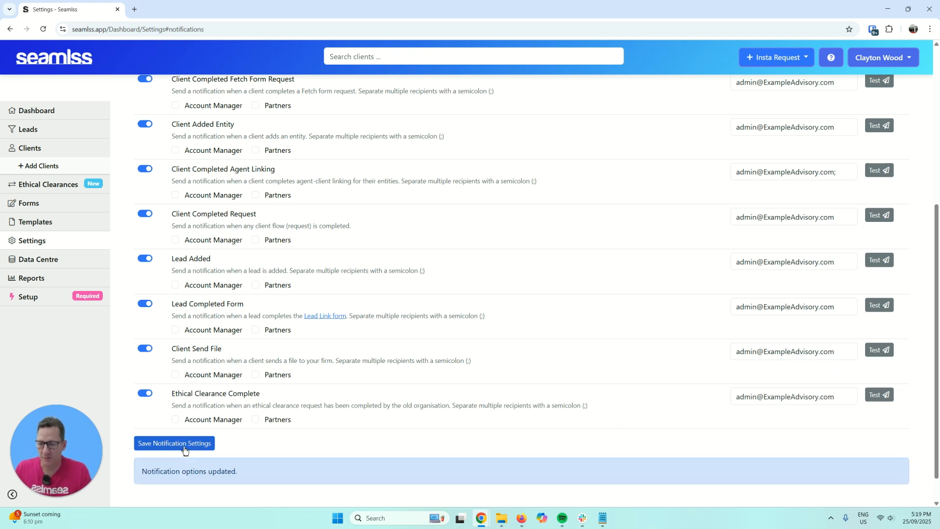
- Go to the organisation's Users settings and start a new user with the Admin role
click(13, 297)
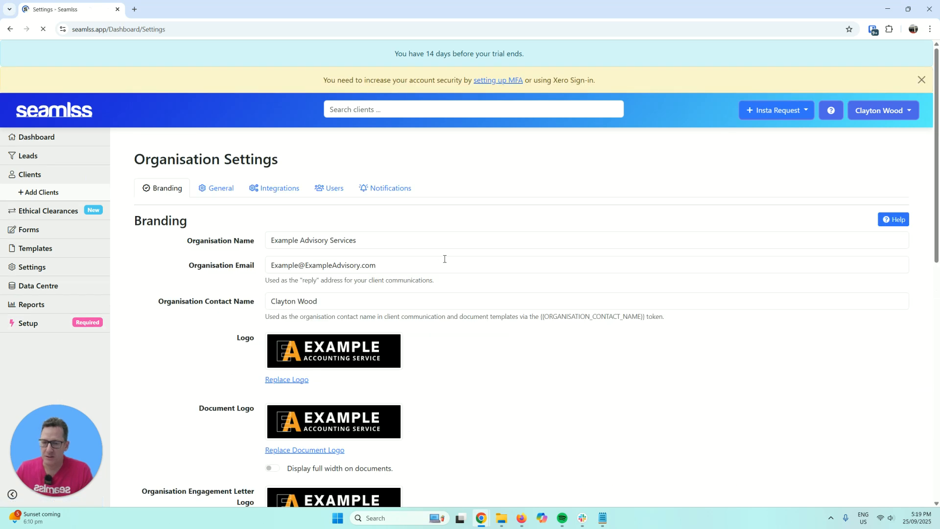
click(325, 164)
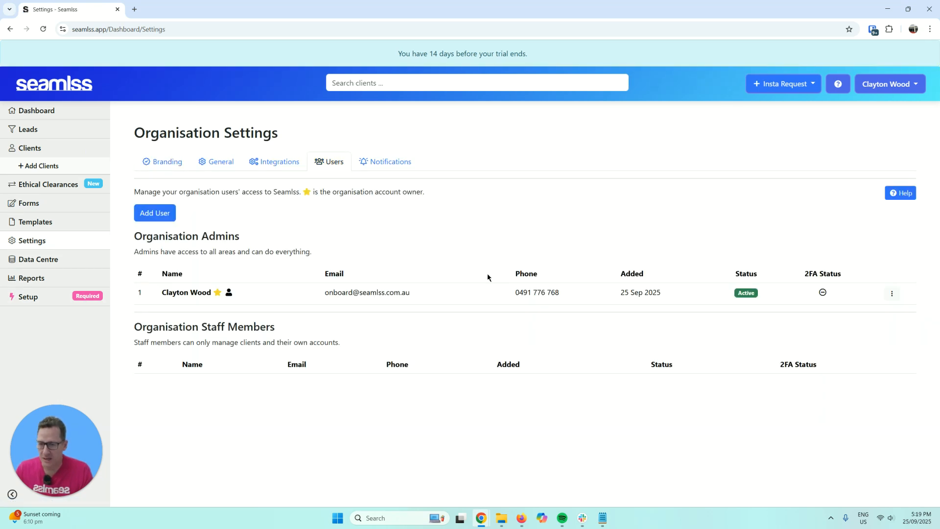
click(164, 211)
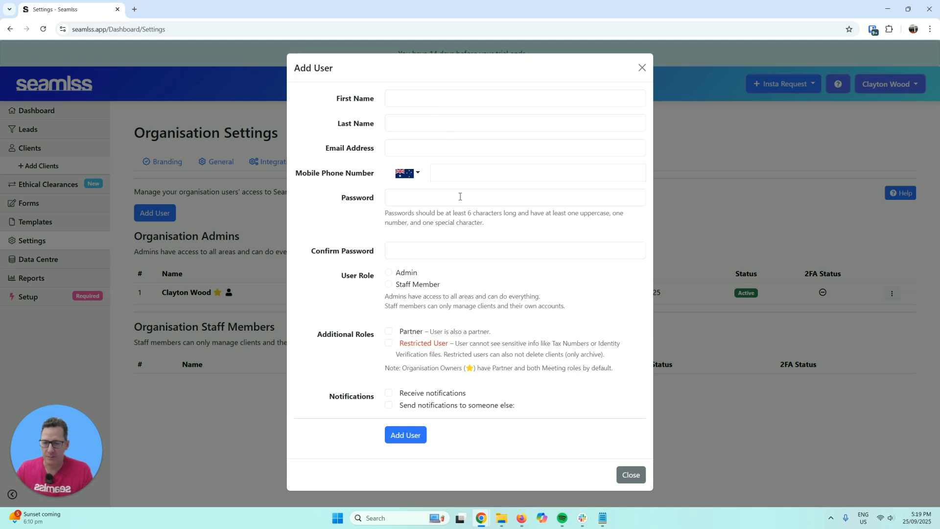
click(408, 275)
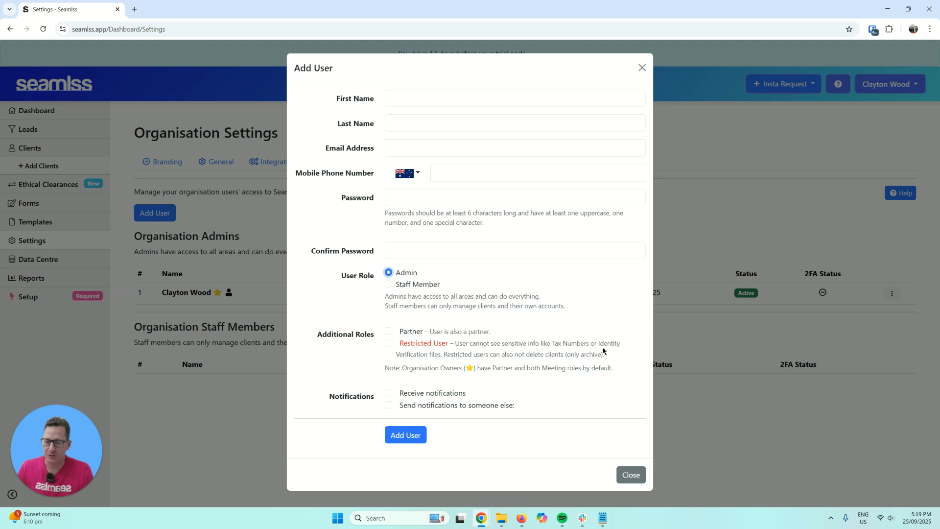
- Review the Restricted User and notification options, then close the form without adding anyone
drag(541, 345, 595, 358)
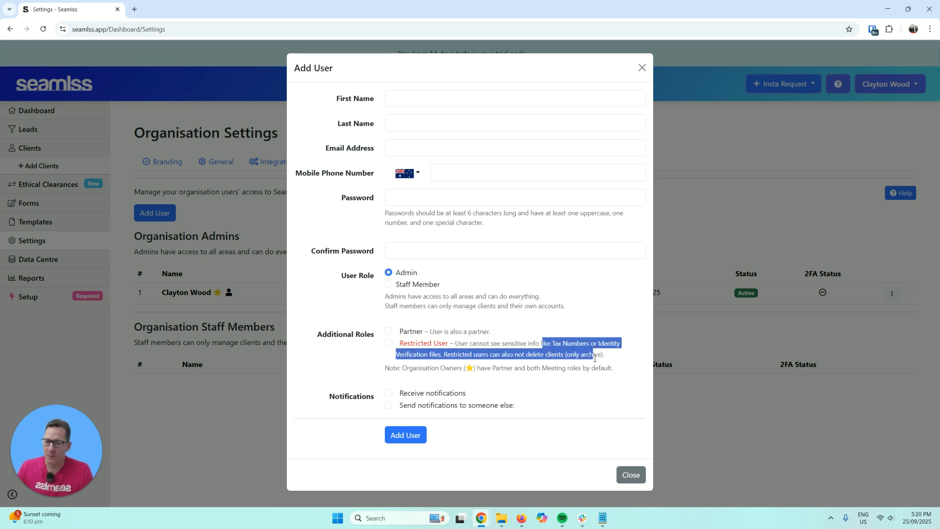
click(597, 363)
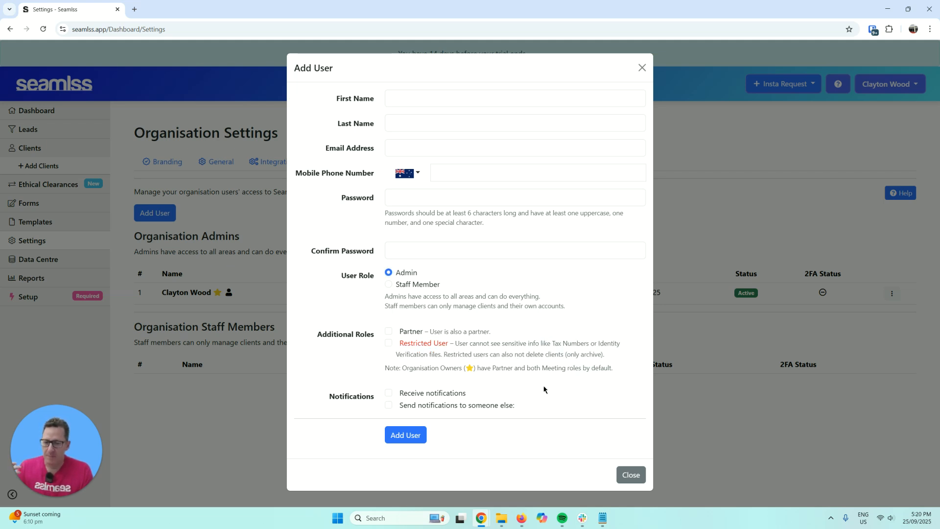
click(423, 396)
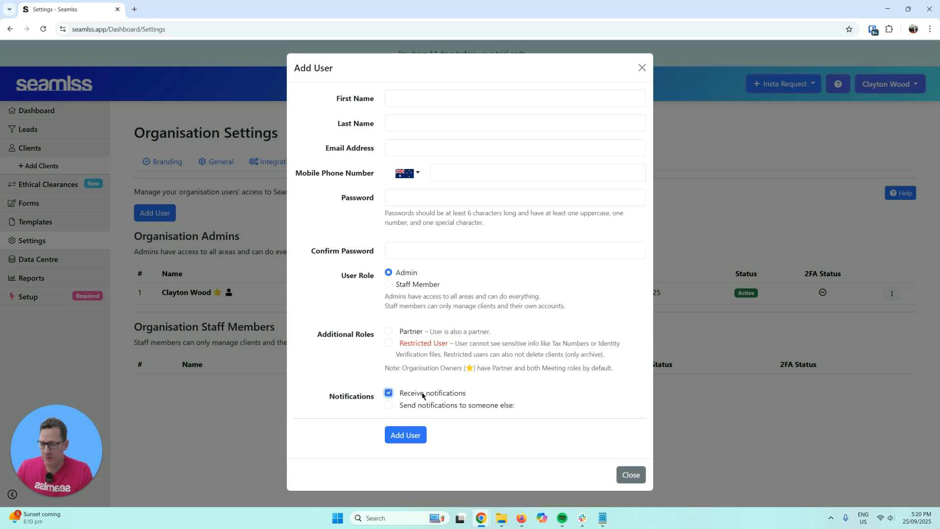
click(425, 405)
click(427, 397)
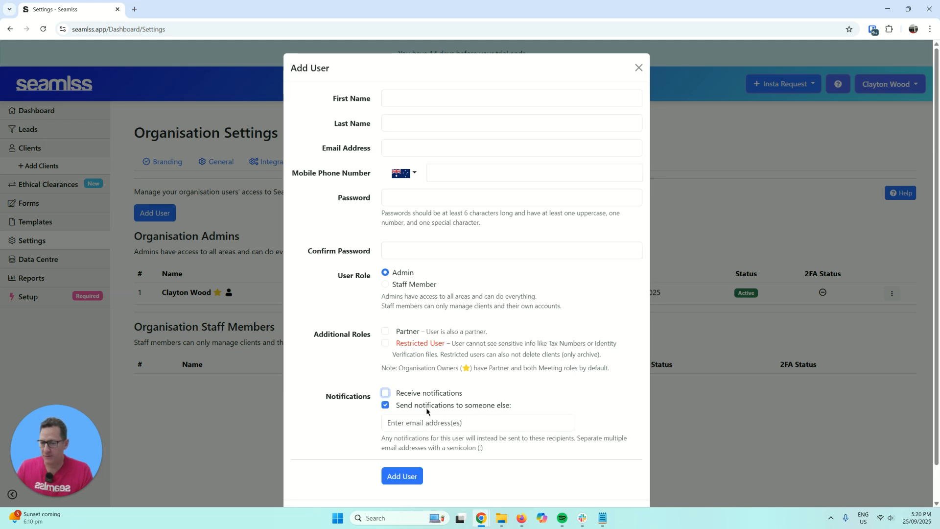
click(427, 408)
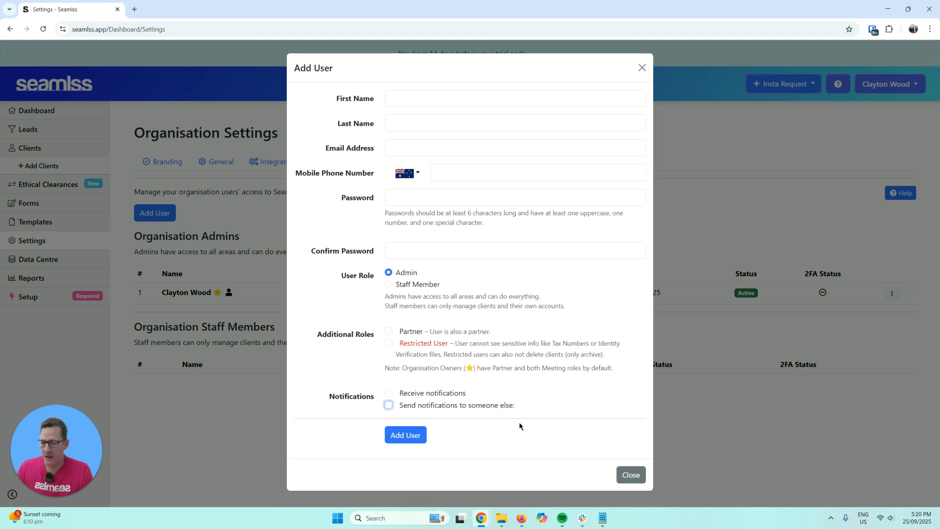
click(630, 474)
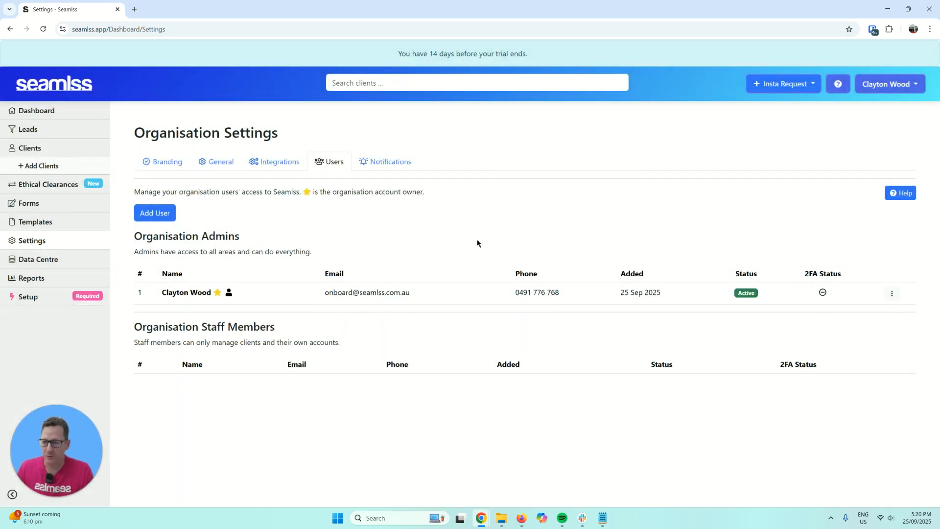
- Start setting yourself up as a client and enter the client's first and last name
click(61, 296)
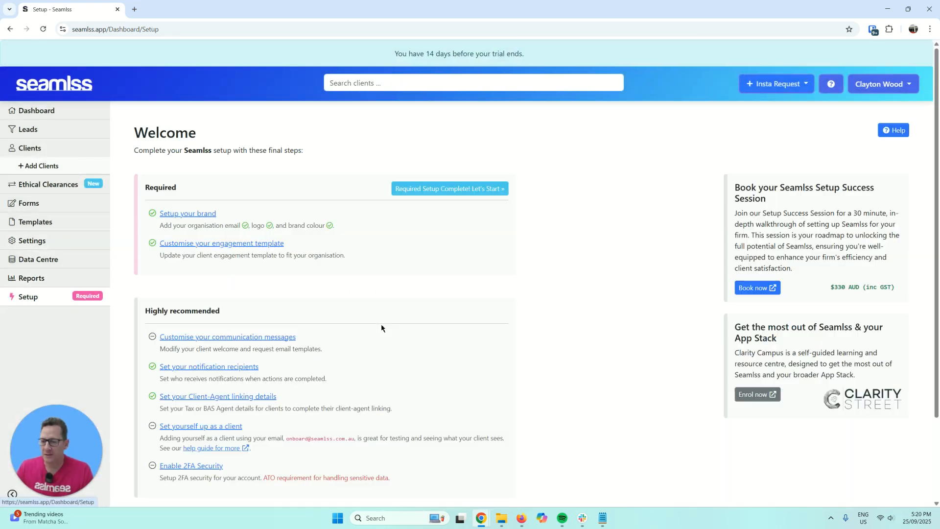
click(227, 427)
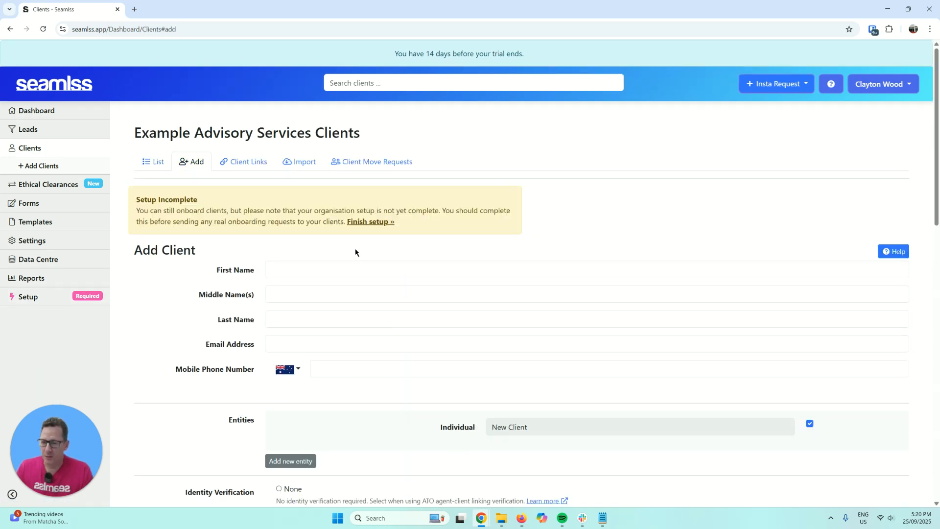
click(337, 270)
text(C)
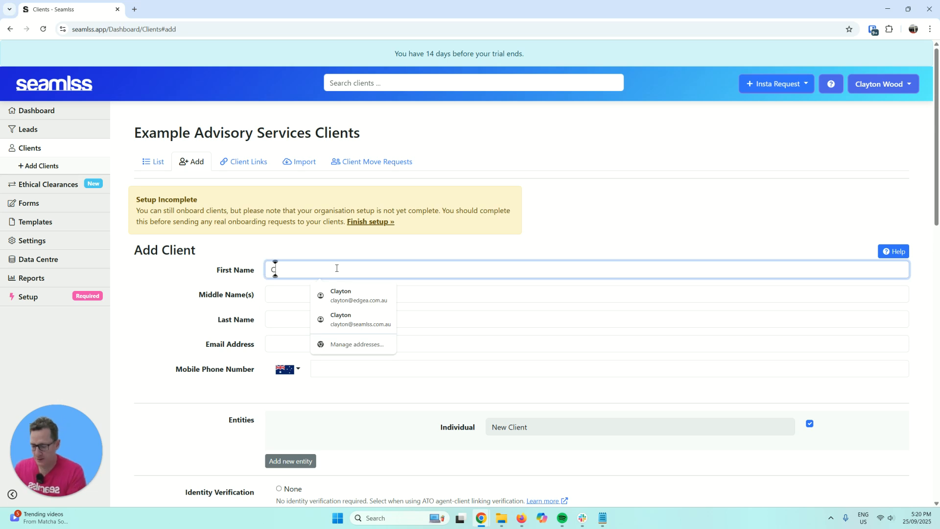
text(layton)
key(Tab)
key(Tab)
text(Wood)
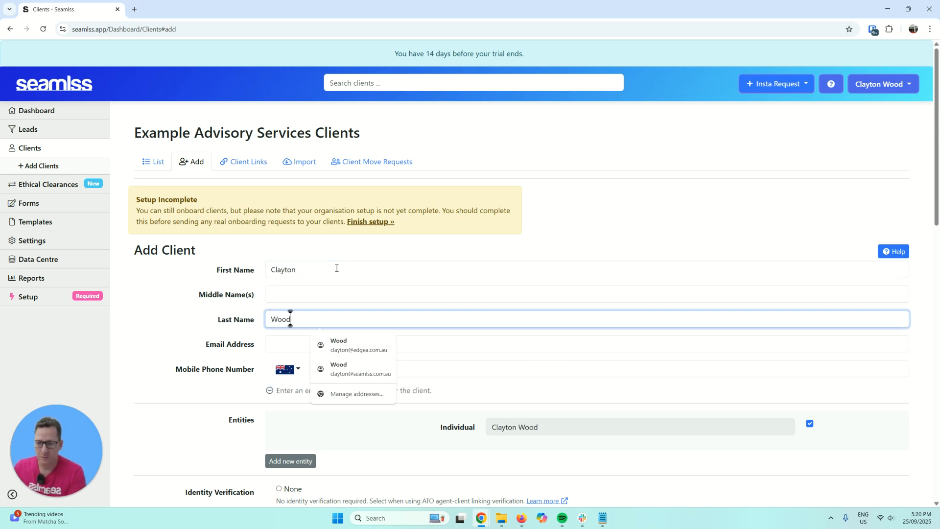
key(Tab)
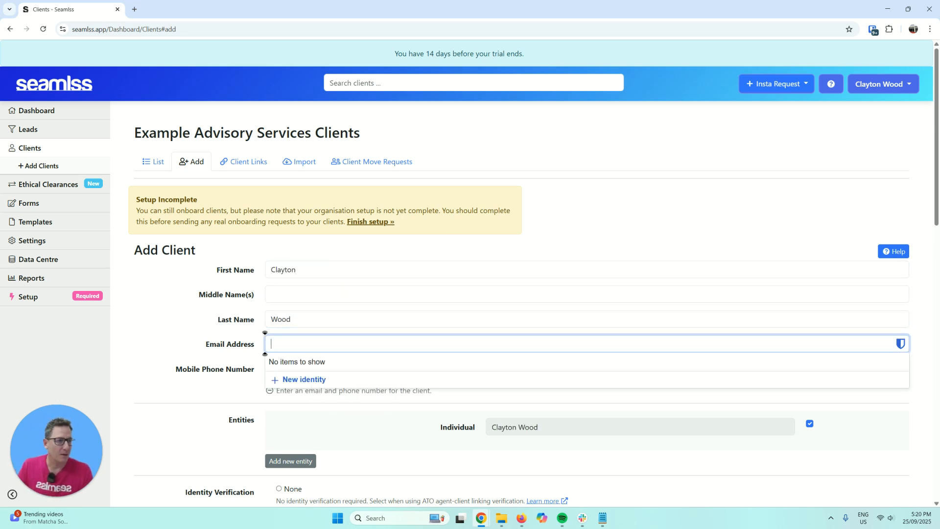
- Paste the test client's email and enter their mobile number so the client validates
key(alt+Tab)
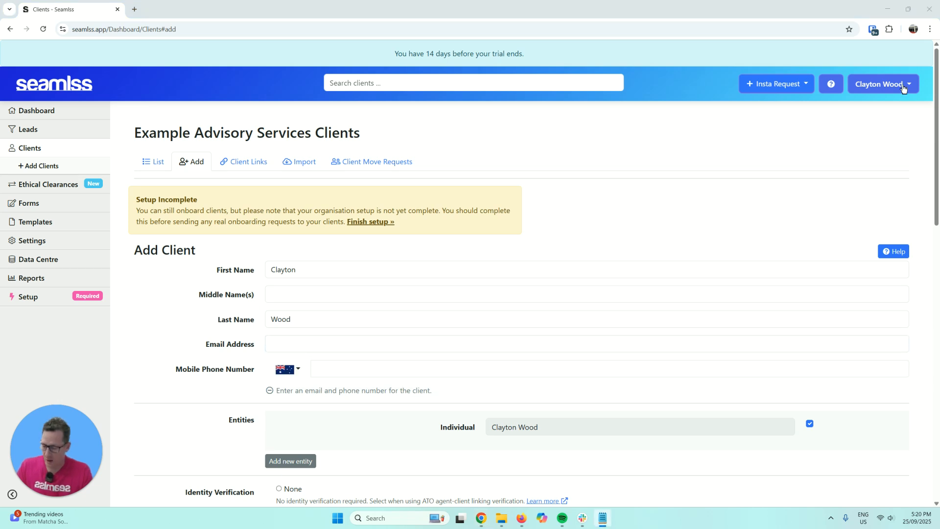
click(303, 343)
key(ctrl+v)
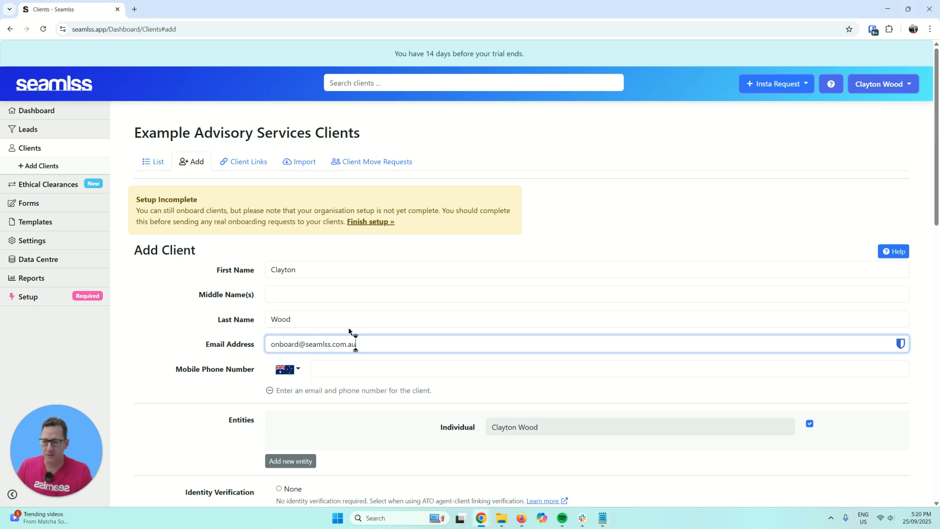
click(354, 374)
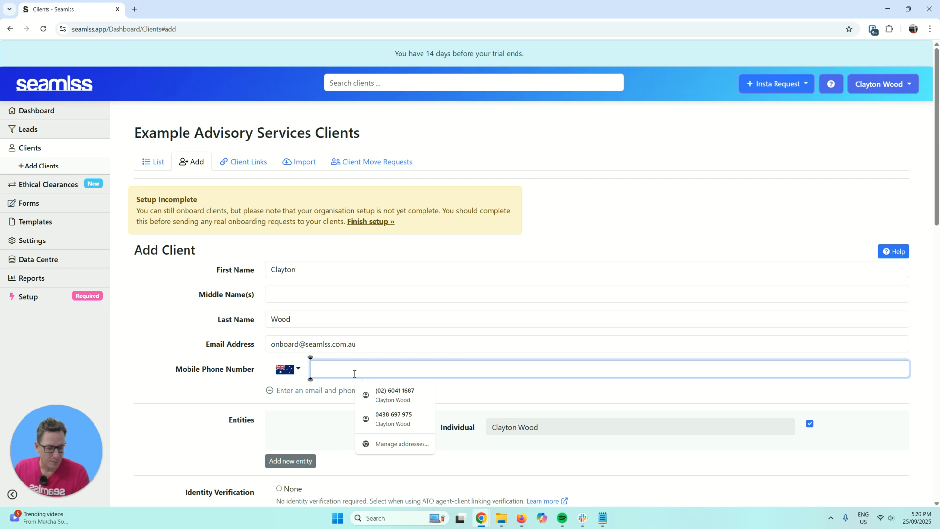
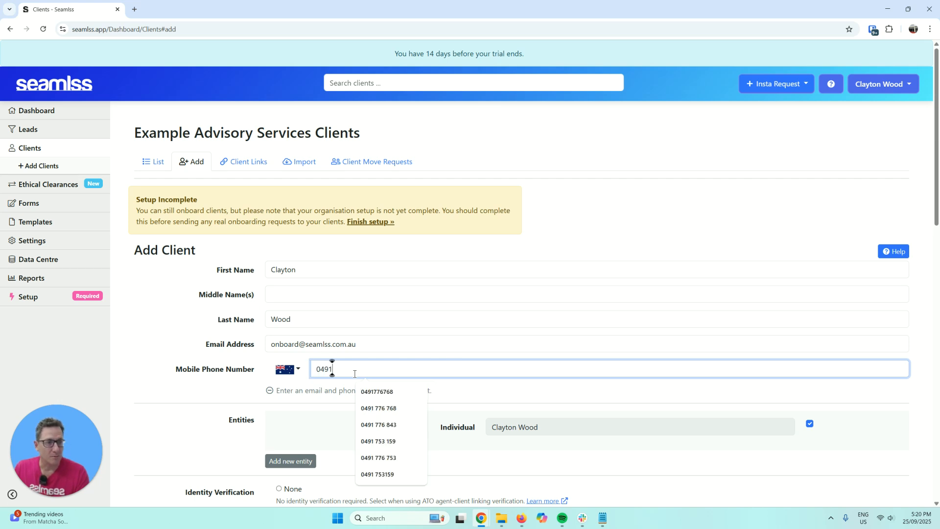
click(271, 391)
scroll(227, 387, down, 2)
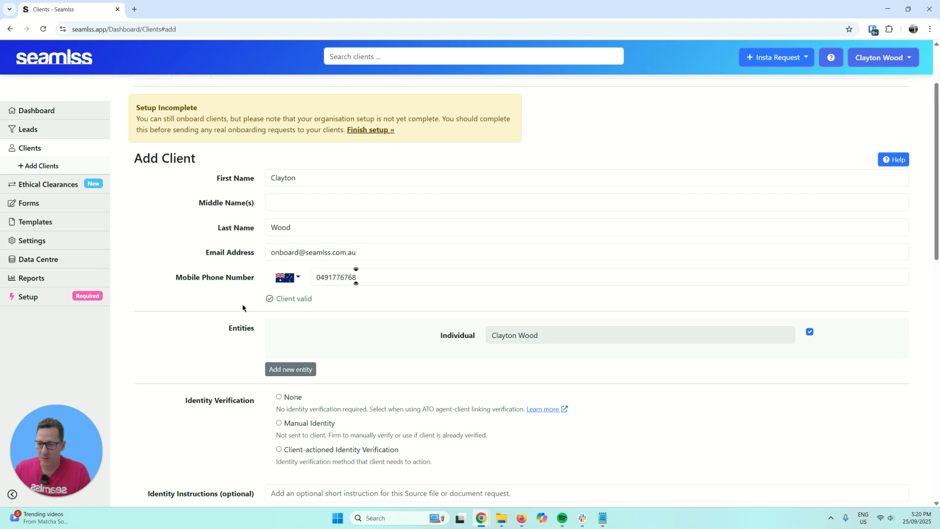
- Change identity verification from Client-actioned to None and scroll to the Add Client button
scroll(226, 316, down, 3)
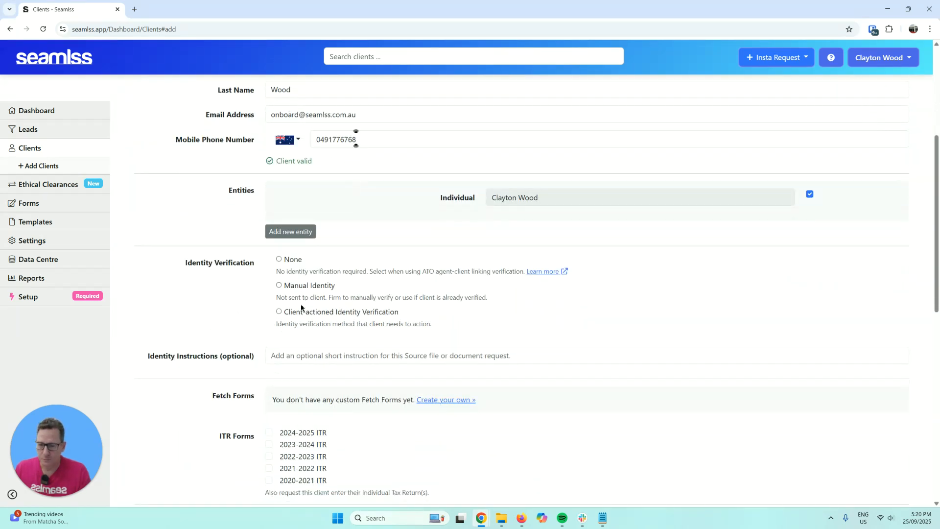
click(308, 314)
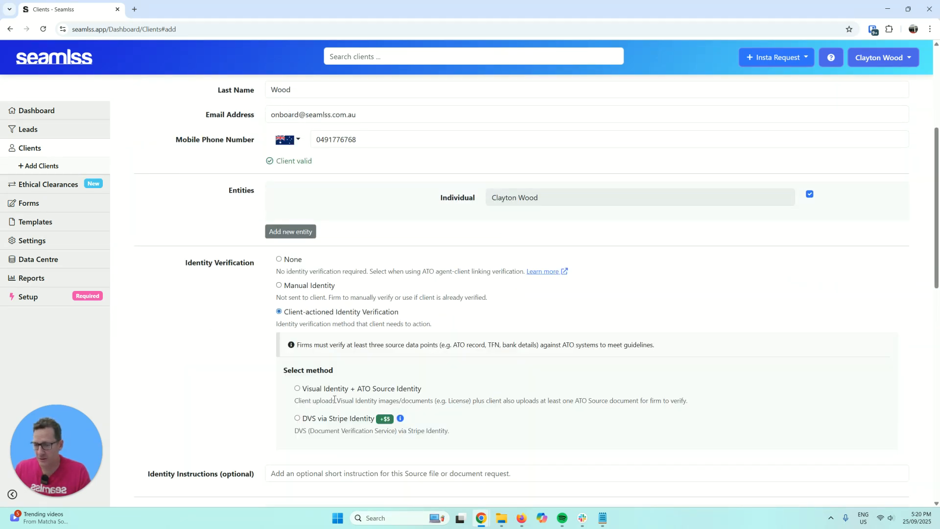
click(293, 264)
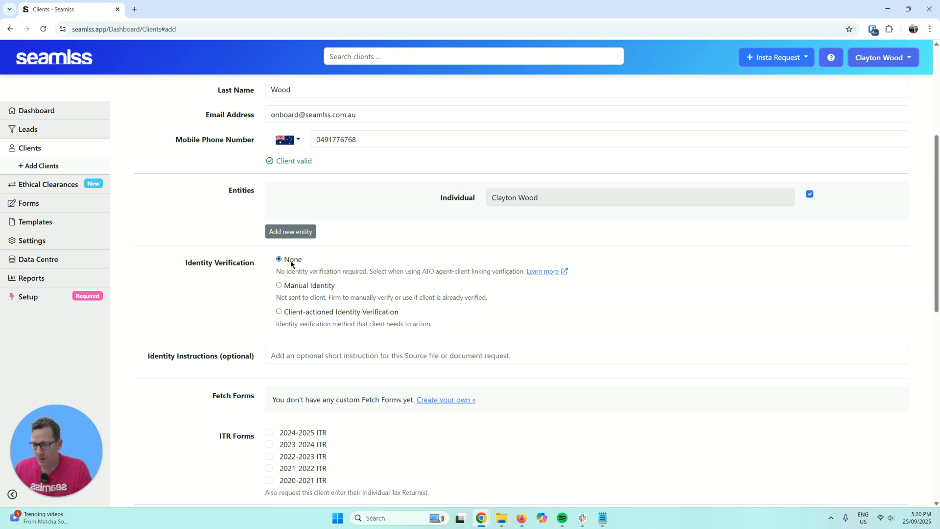
scroll(273, 359, down, 3)
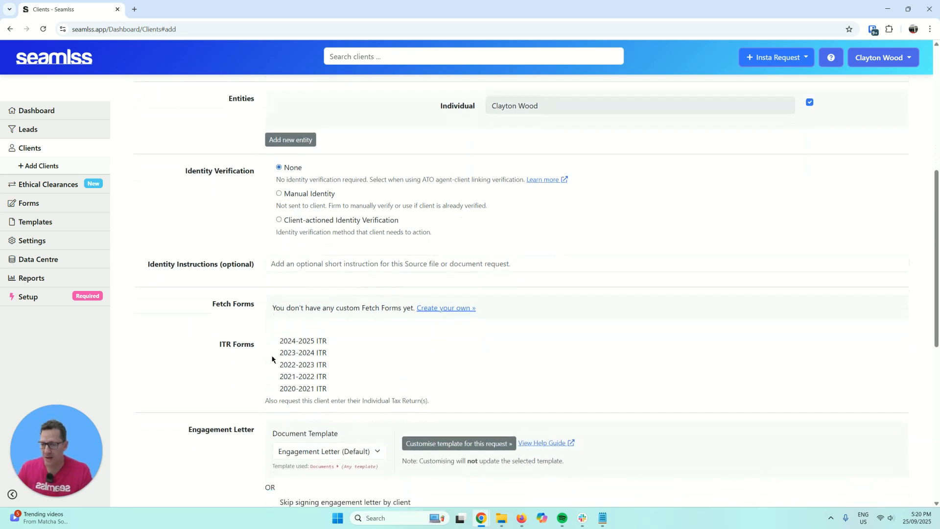
scroll(273, 359, down, 2)
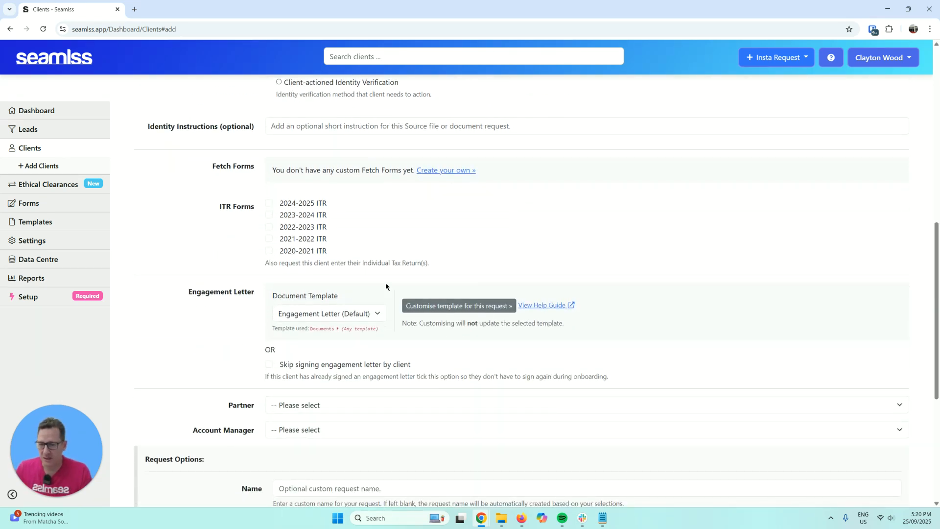
scroll(386, 303, down, 4)
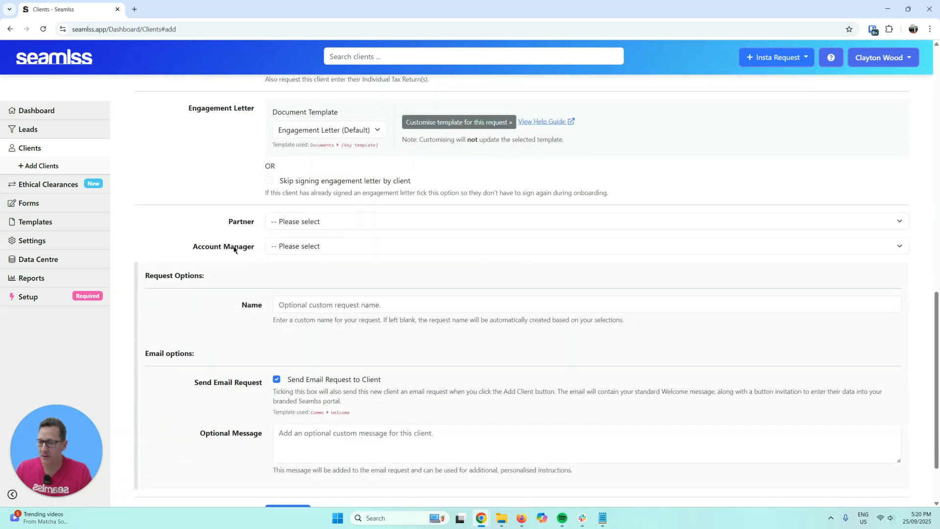
scroll(236, 277, down, 2)
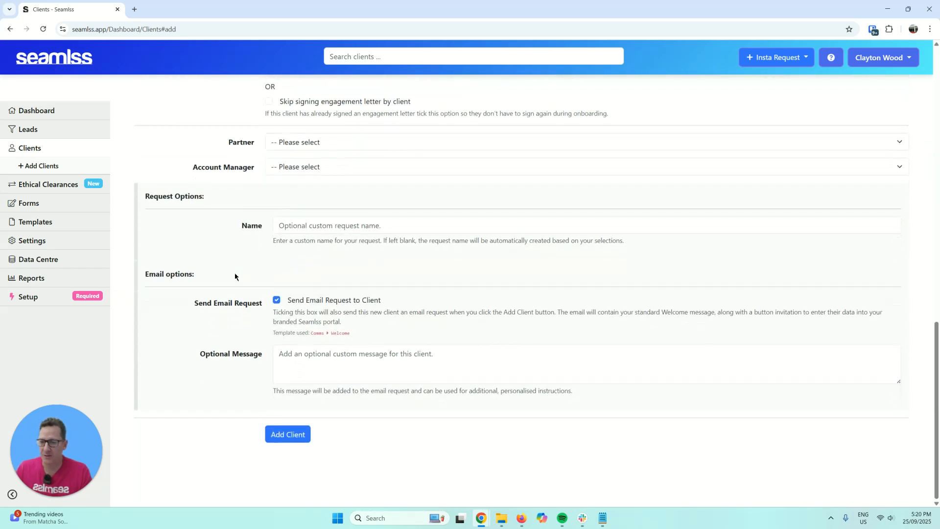
- Add the test client, then sign out and go to the Firm Login page
click(300, 434)
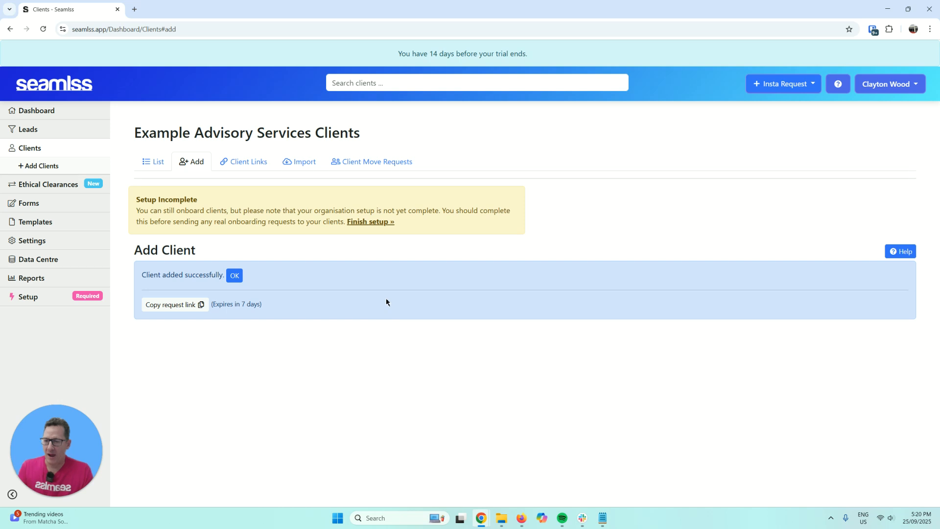
click(877, 91)
click(864, 191)
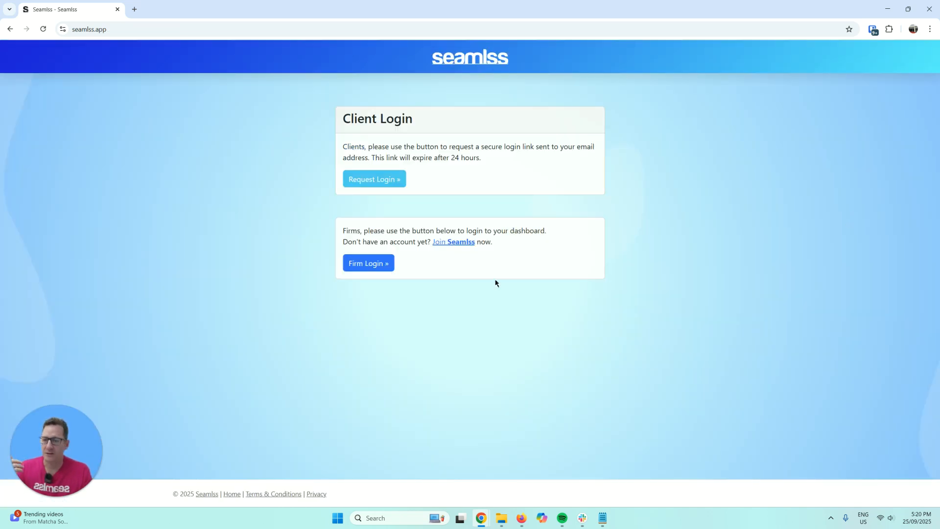
click(383, 264)
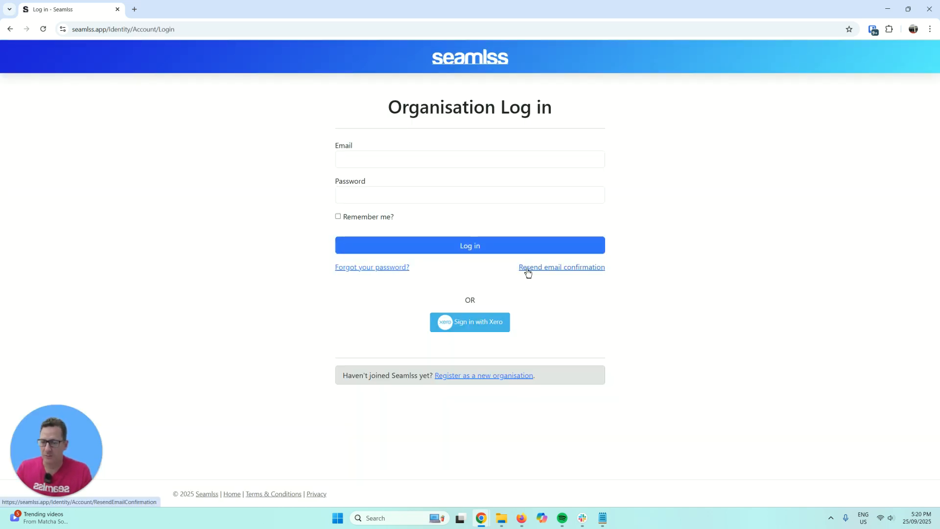
- Log back in with the account email and password, ticking Remember me
click(434, 157)
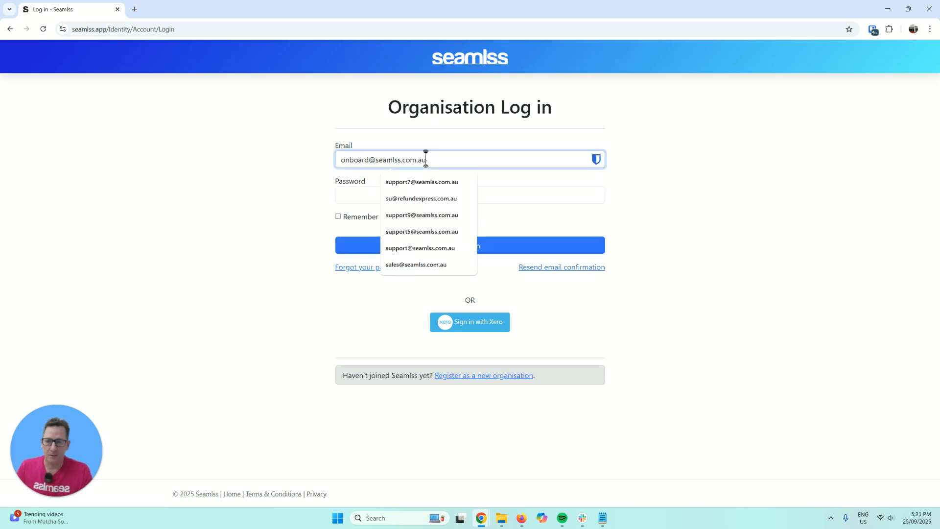
key(ctrl+v)
click(354, 195)
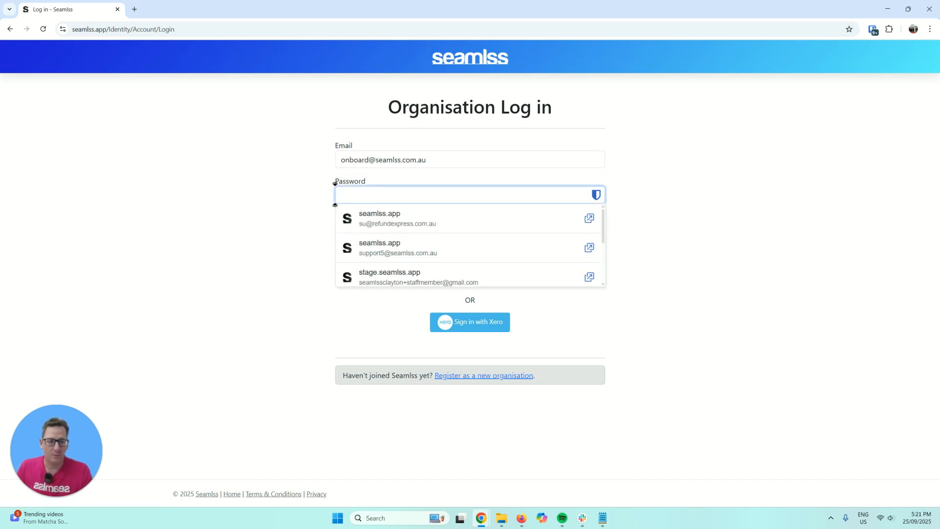
key(alt+Tab)
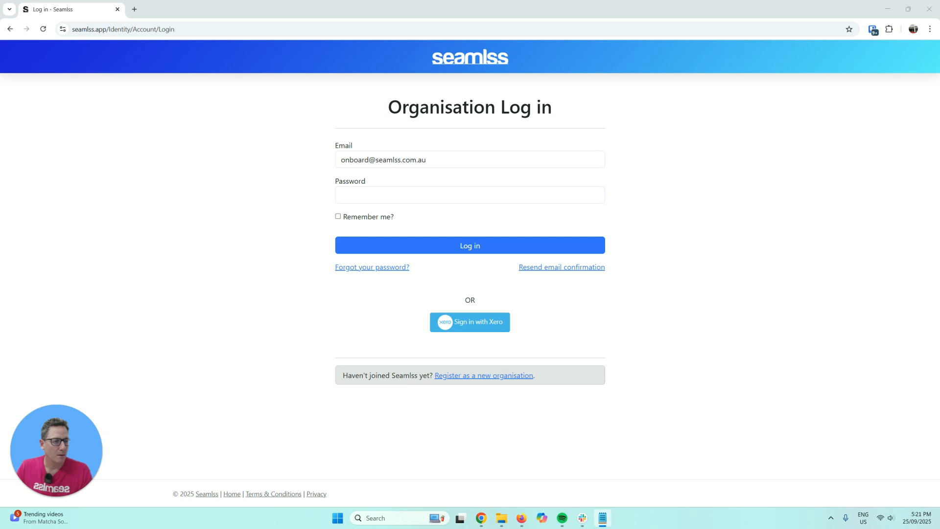
click(405, 197)
key(ctrl+v)
click(373, 219)
click(509, 244)
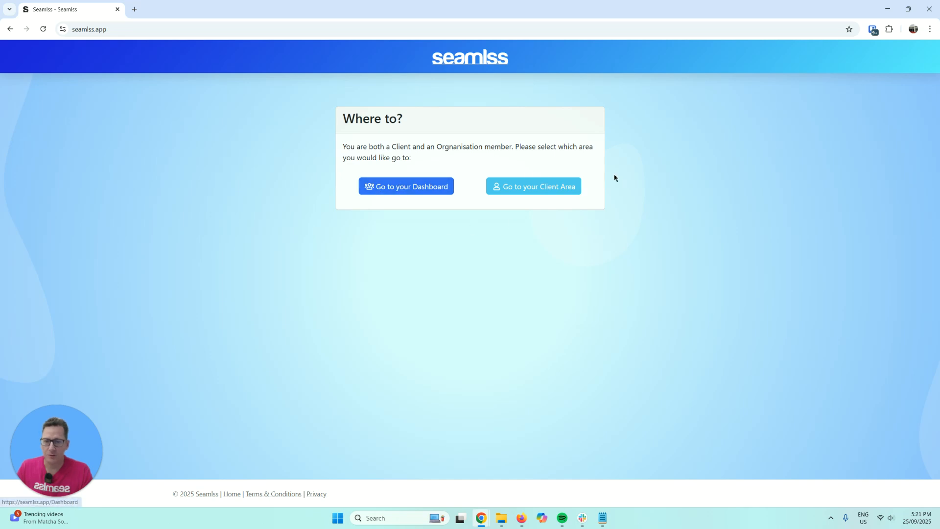
- Look through the Client Area's Requests and Info and Documents and Files, then return to the Dashboard
click(521, 191)
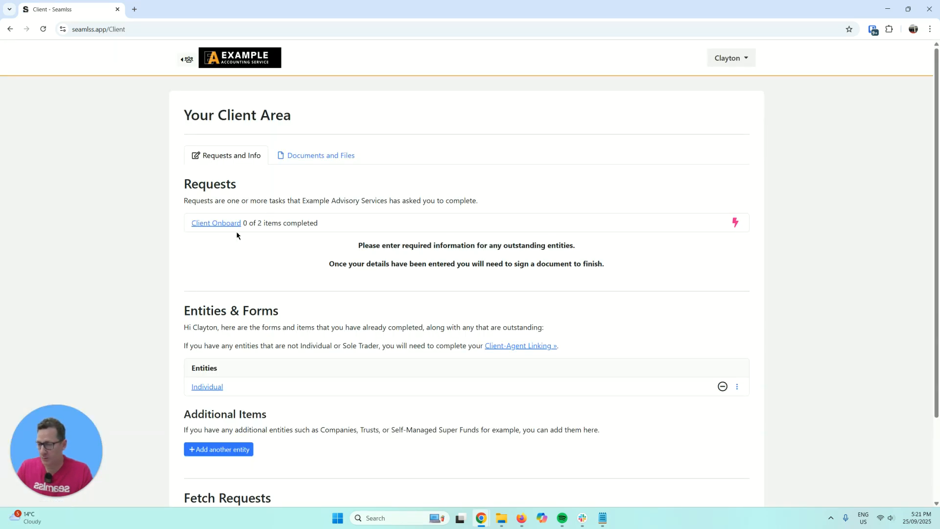
scroll(309, 316, down, 2)
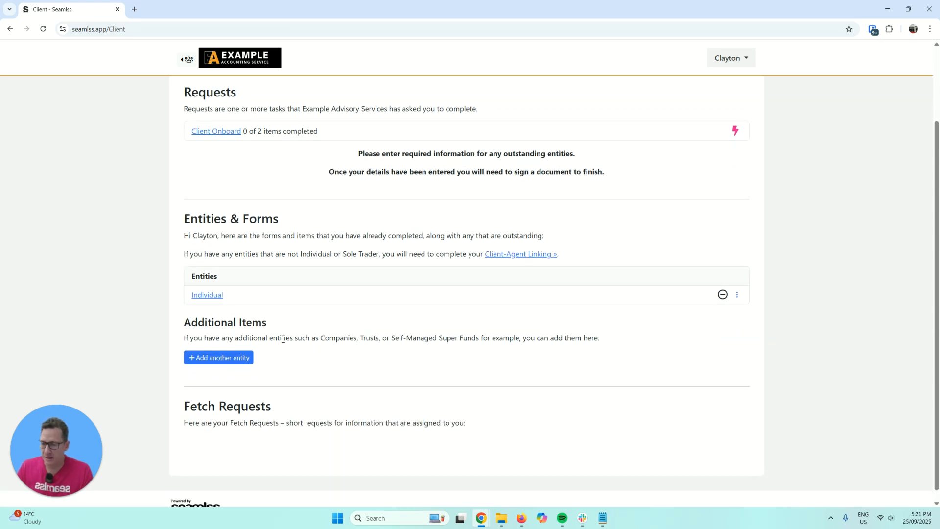
scroll(303, 342, up, 2)
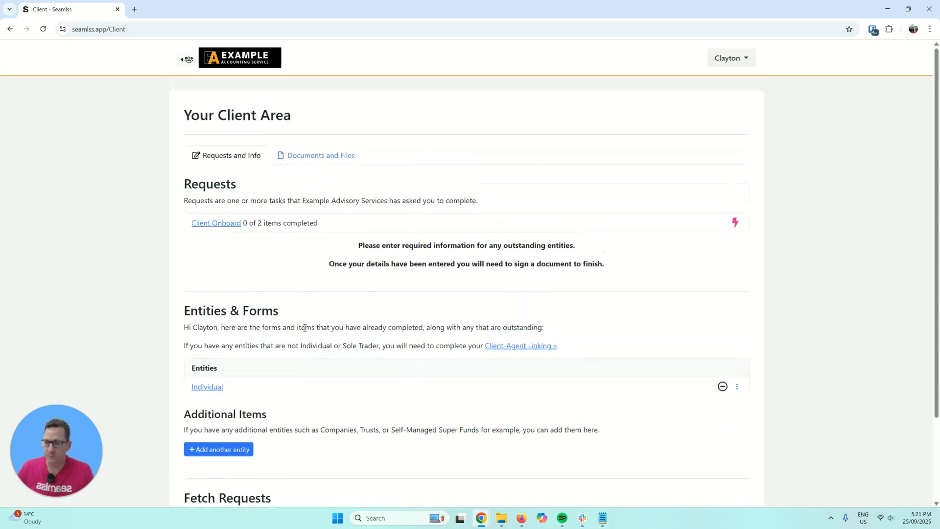
click(311, 156)
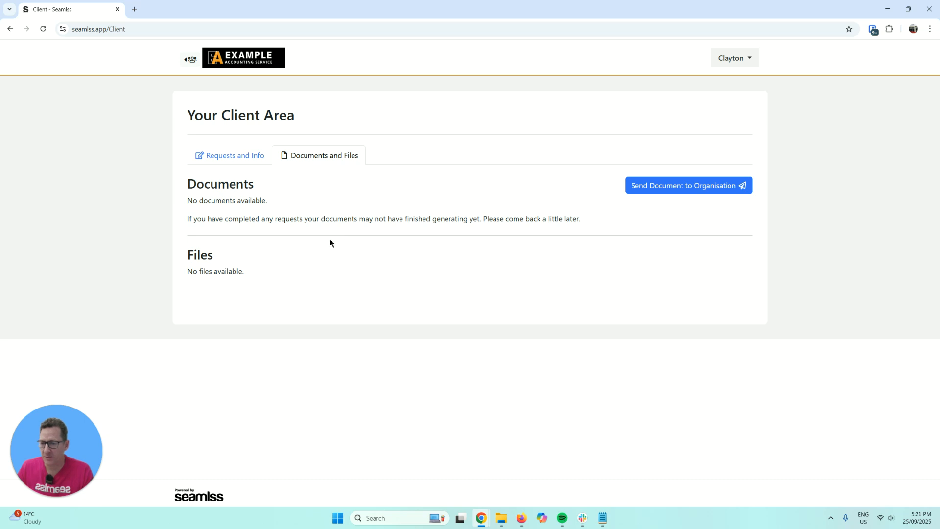
click(253, 156)
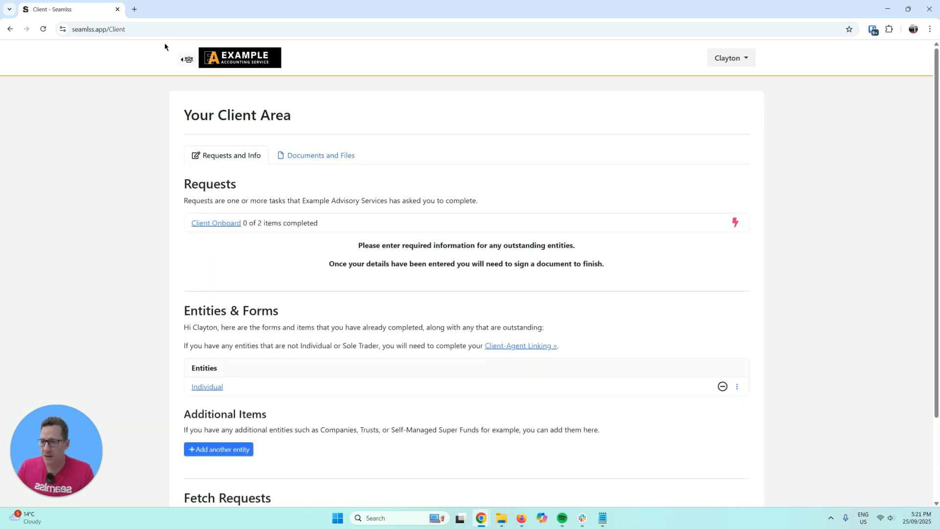
click(187, 65)
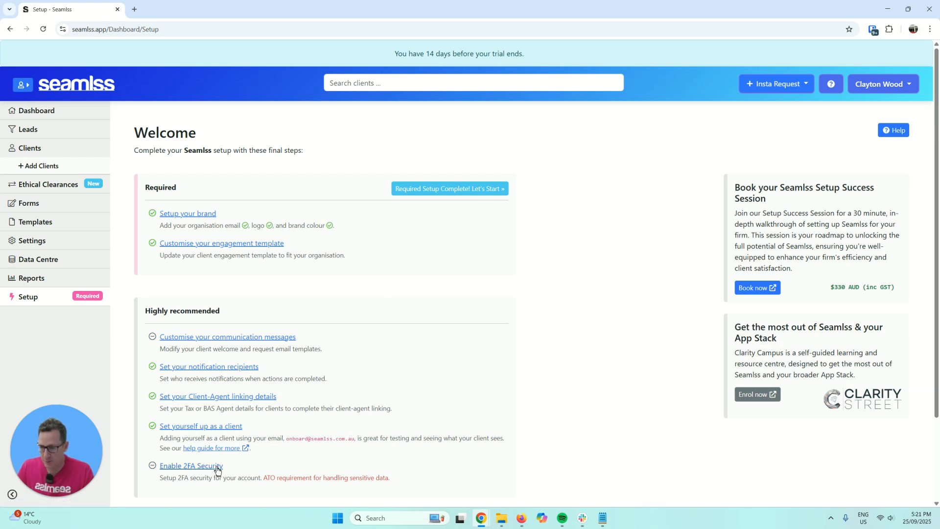
- Look at the two-factor authentication settings from the account menu, then return to Setup
click(889, 86)
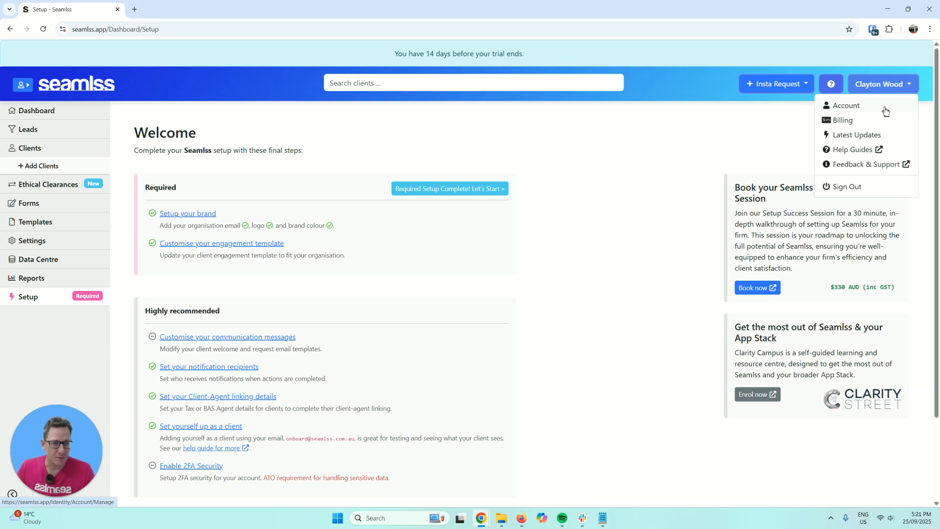
click(204, 467)
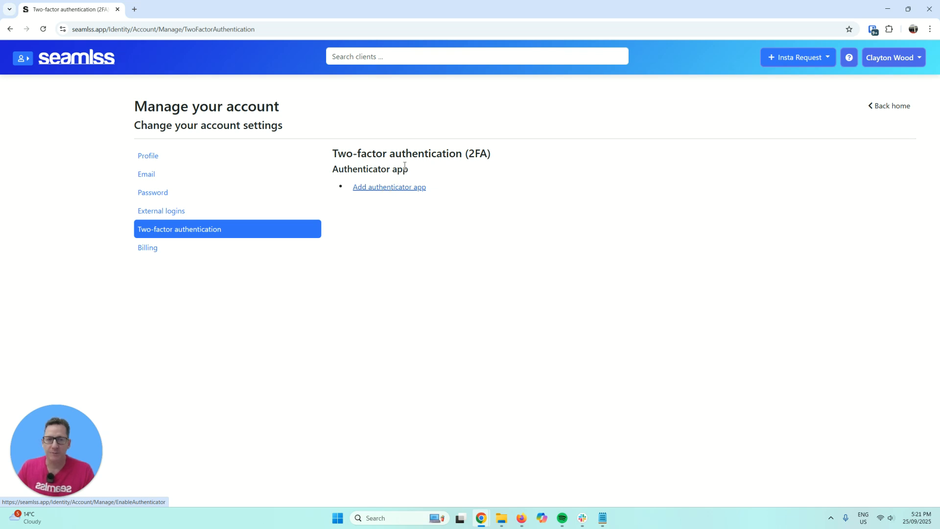
click(97, 62)
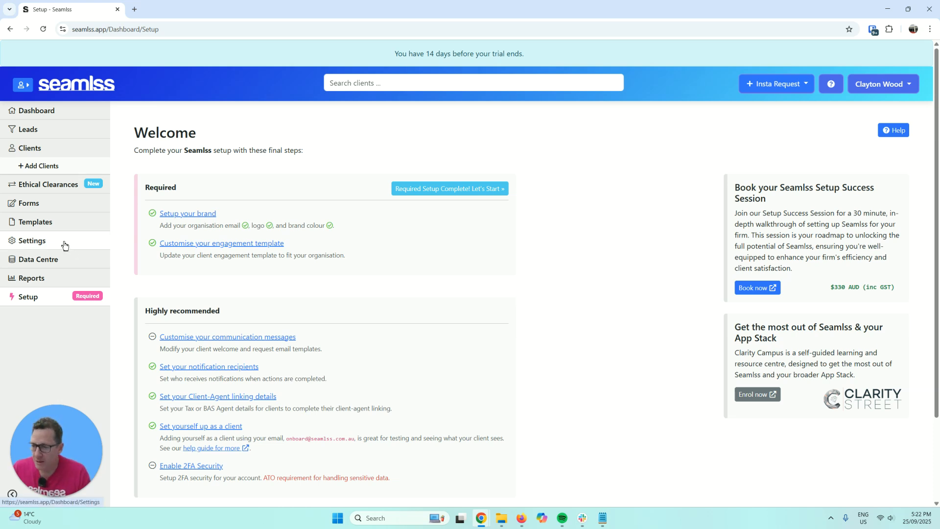
- Find the BUS01 Financial Statements Year End Questionnaire (Simple) among form templates and preview it
click(65, 209)
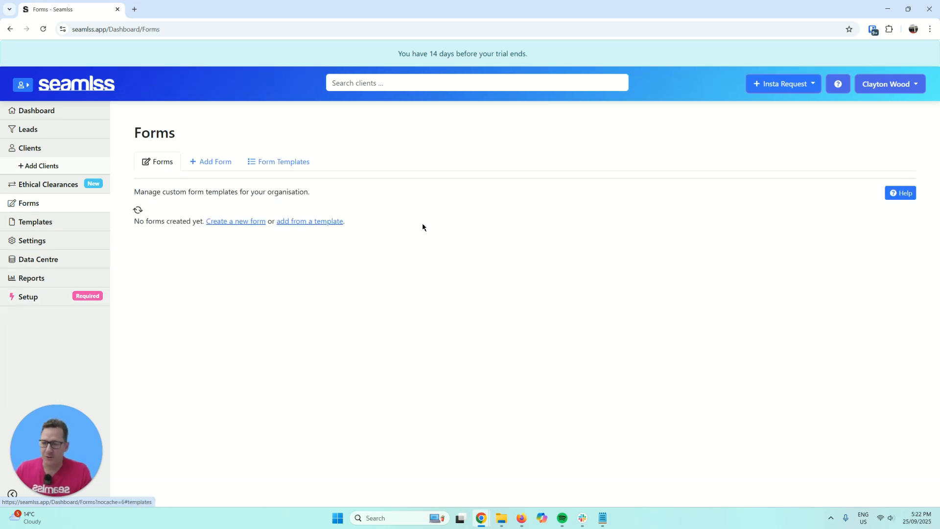
click(306, 165)
scroll(874, 295, down, 1)
scroll(832, 309, down, 1)
scroll(783, 320, down, 1)
scroll(777, 325, down, 1)
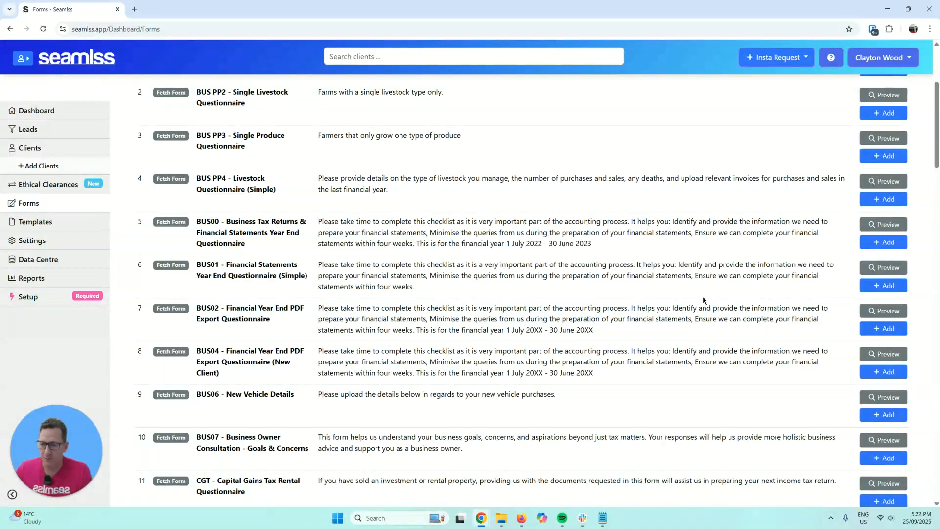
drag(226, 264, 310, 279)
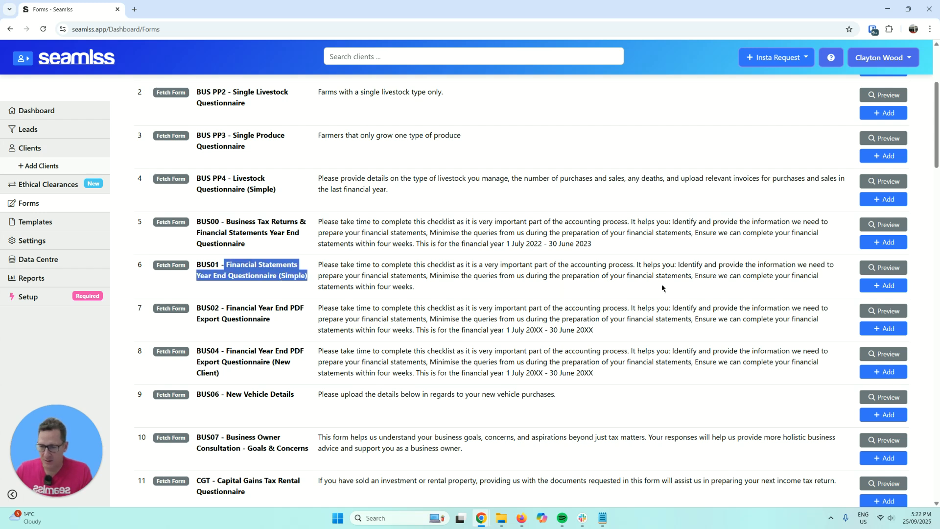
click(884, 269)
- Add the BUS01 template as a form and check its options in the Forms list
scroll(660, 206, down, 3)
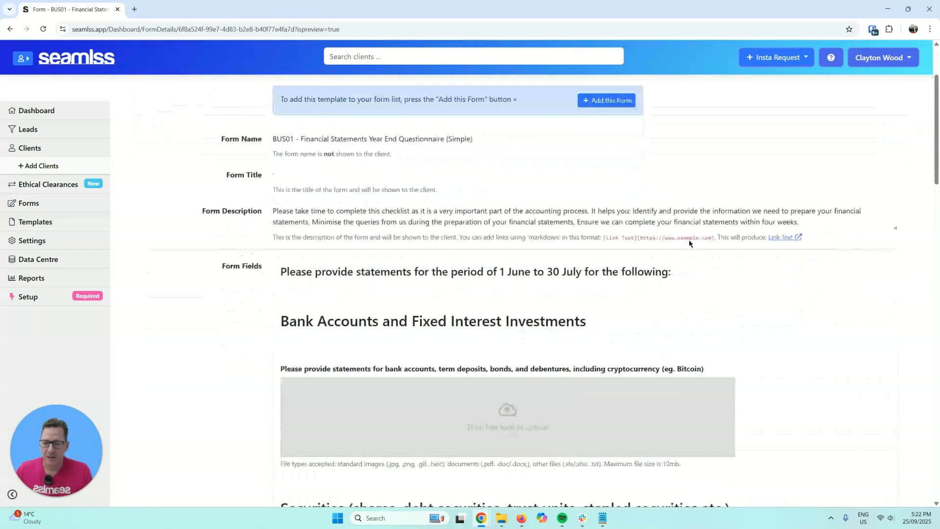
scroll(660, 206, up, 2)
click(621, 166)
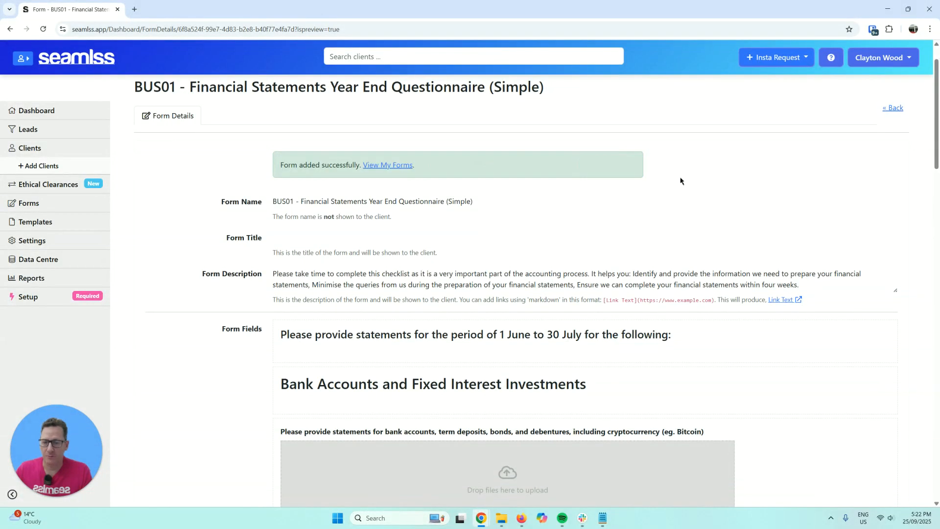
click(52, 203)
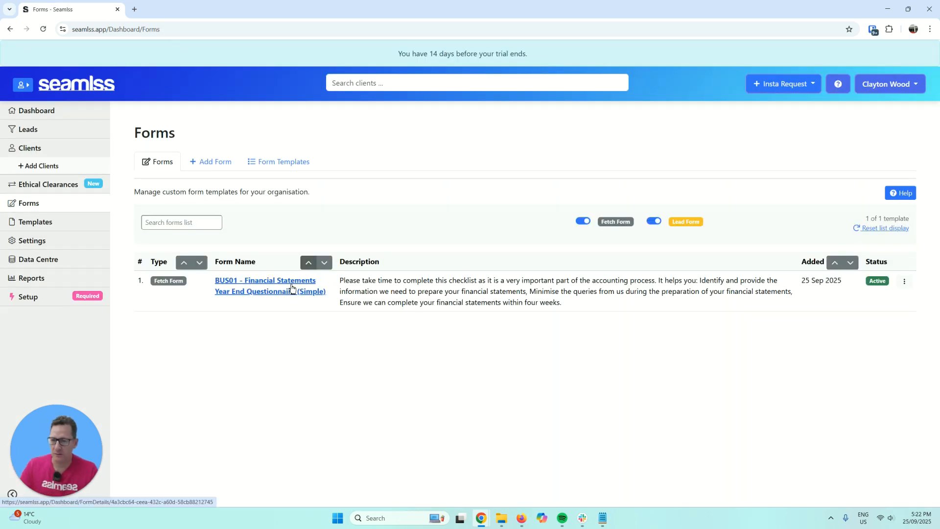
click(904, 281)
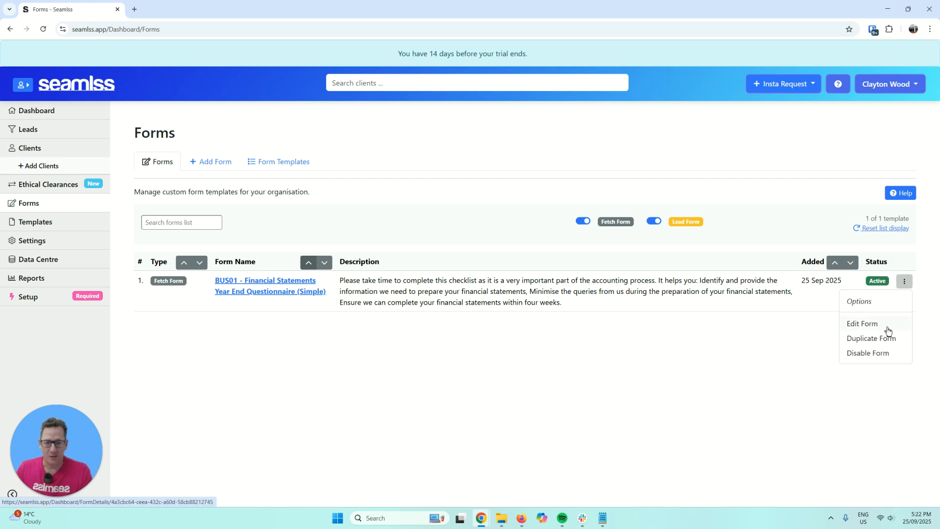
click(427, 325)
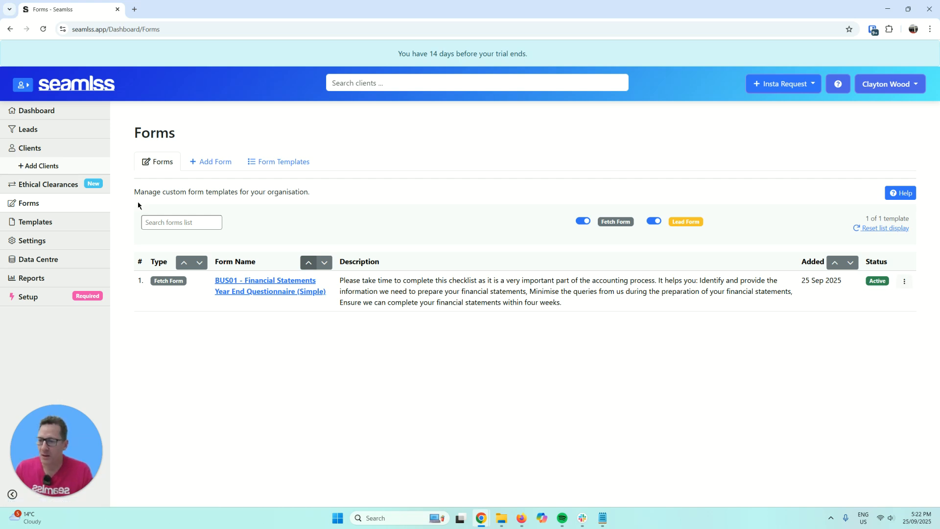
- Mark the required setup as complete on the Setup page
click(59, 296)
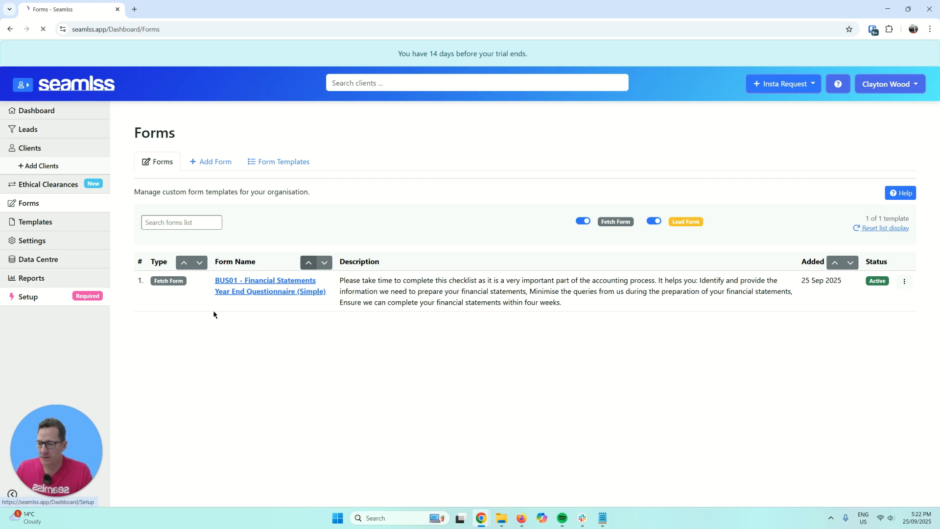
click(439, 189)
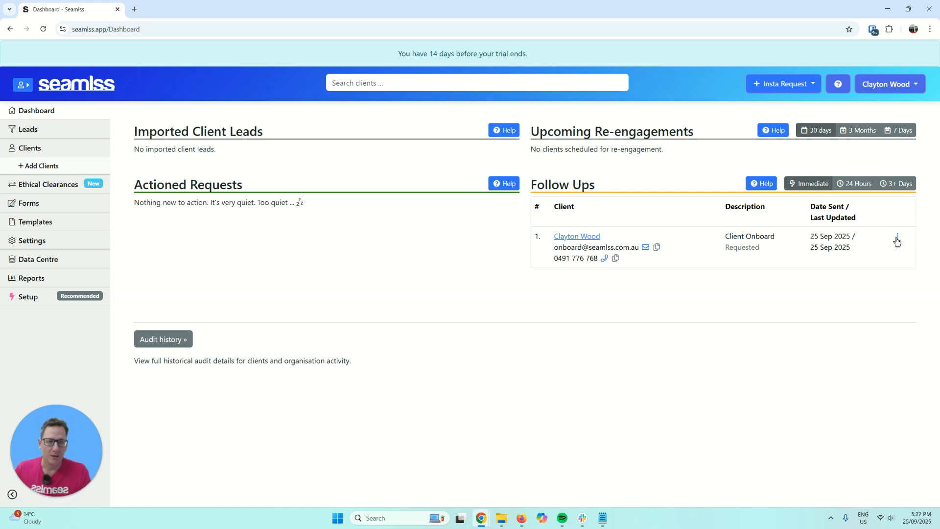
click(897, 236)
click(602, 289)
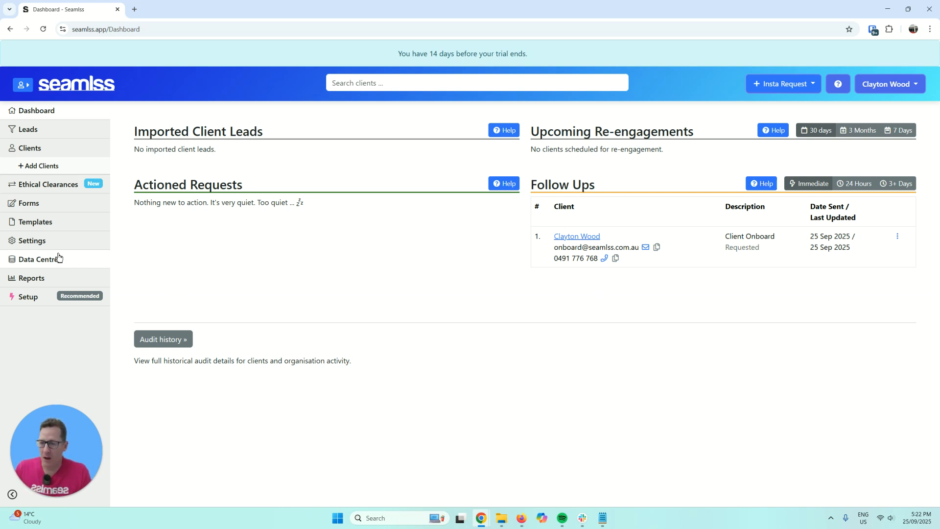
- In Settings > Integrations, start connecting to Xero Practice Manager
click(22, 242)
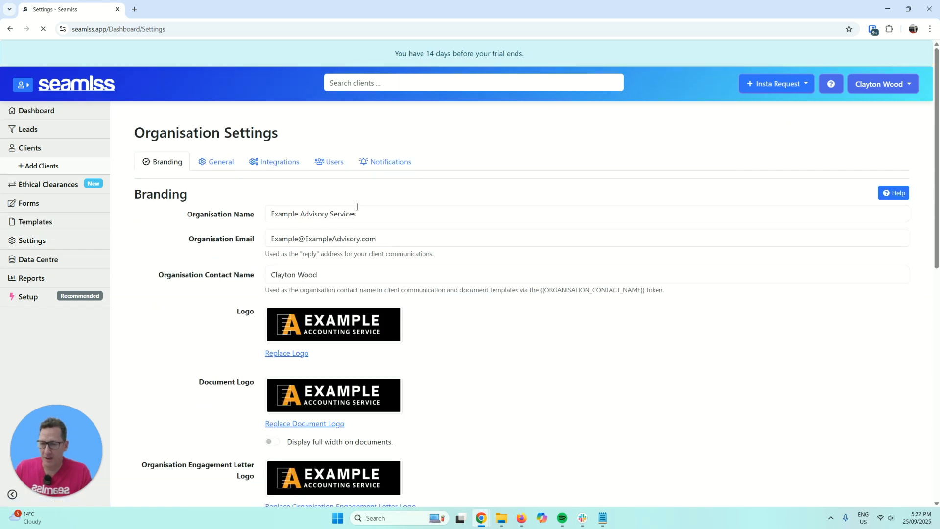
click(292, 169)
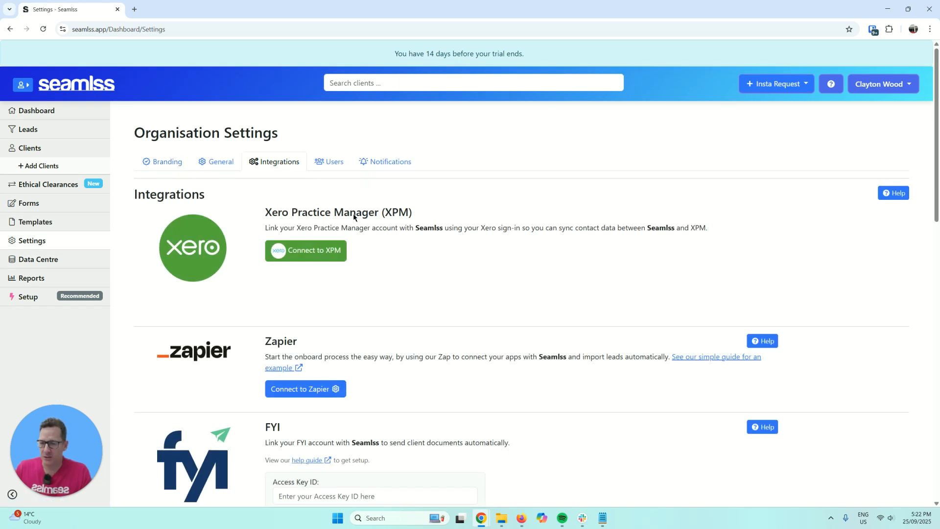
scroll(335, 291, down, 5)
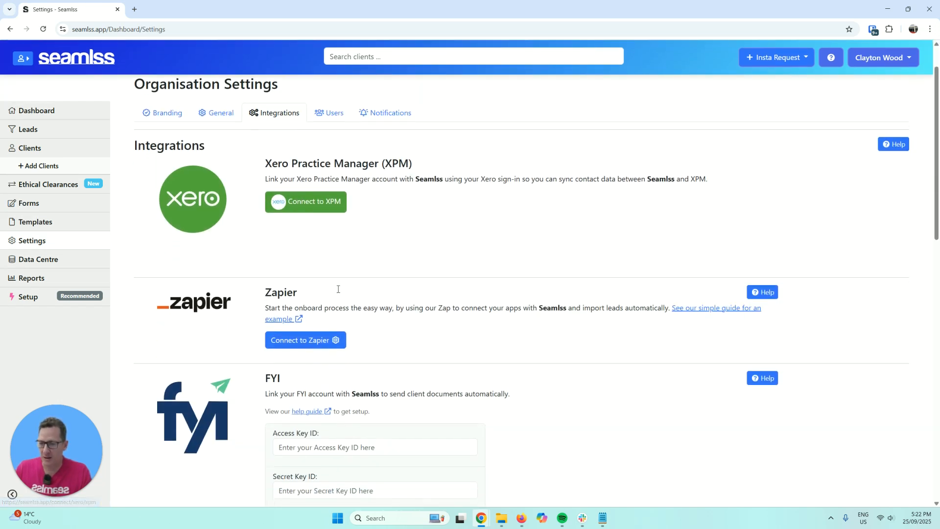
scroll(293, 331, down, 9)
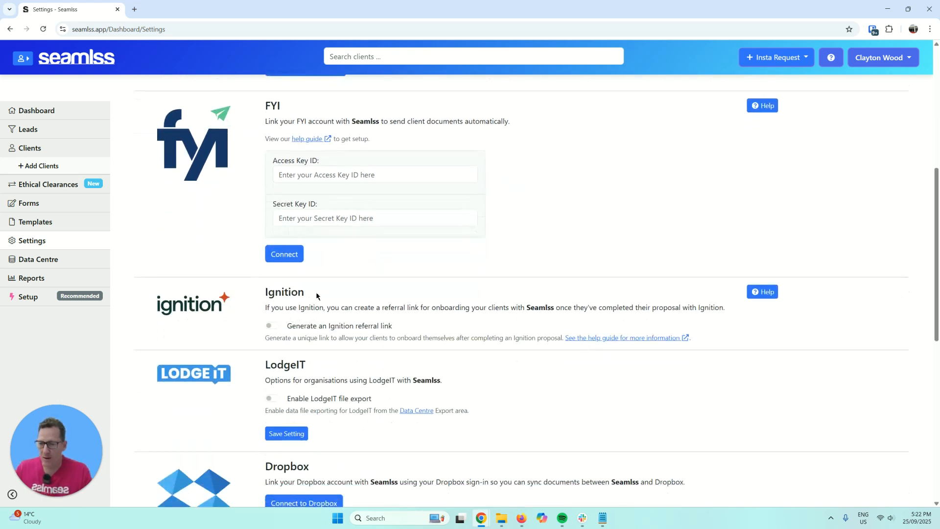
scroll(296, 377, up, 15)
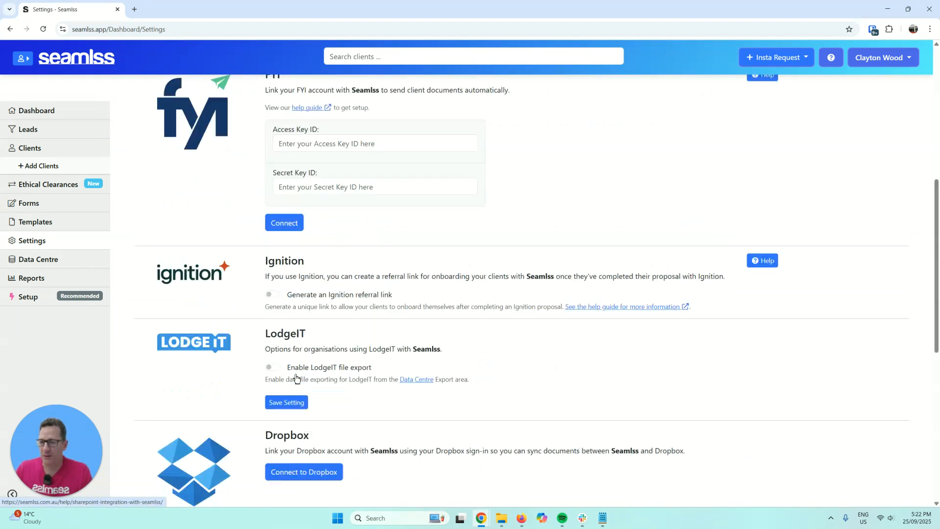
click(319, 255)
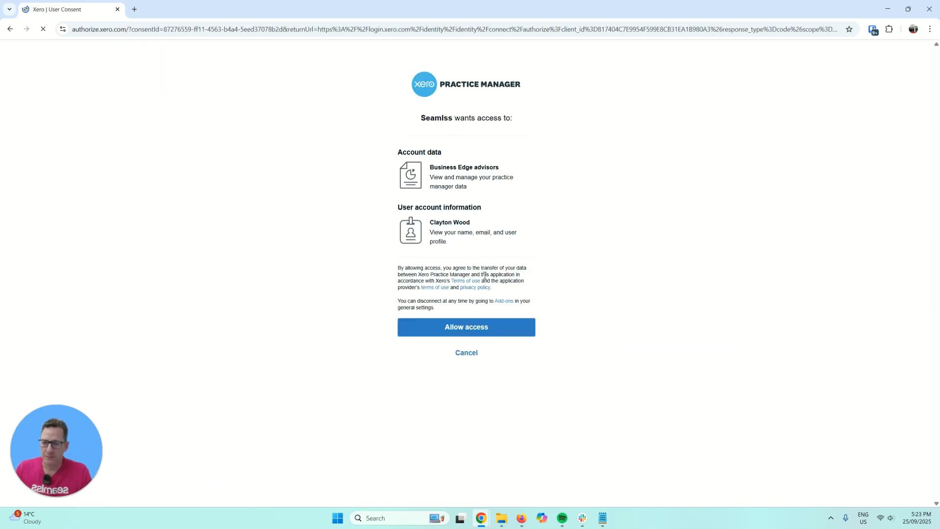
- Allow Seamlss access on Xero's consent page and review the XPM sync options and Agent Name
click(497, 333)
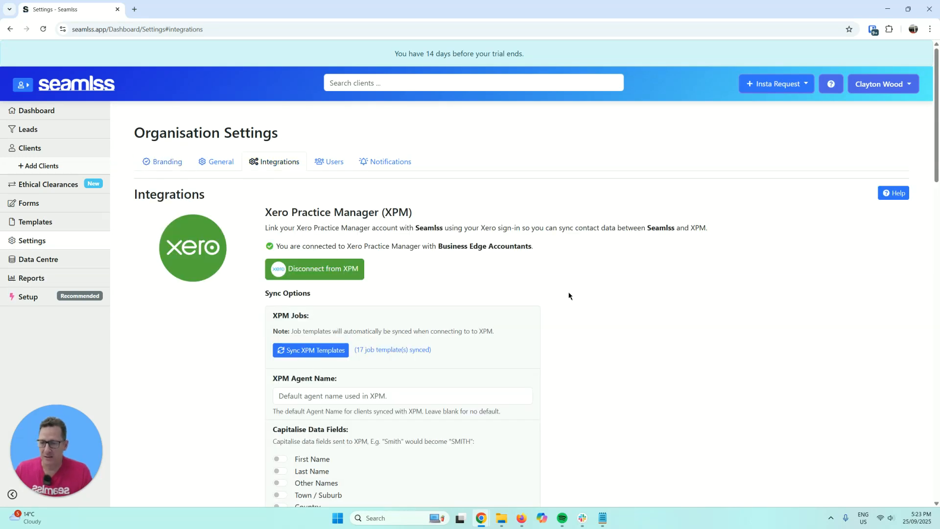
scroll(548, 257, down, 2)
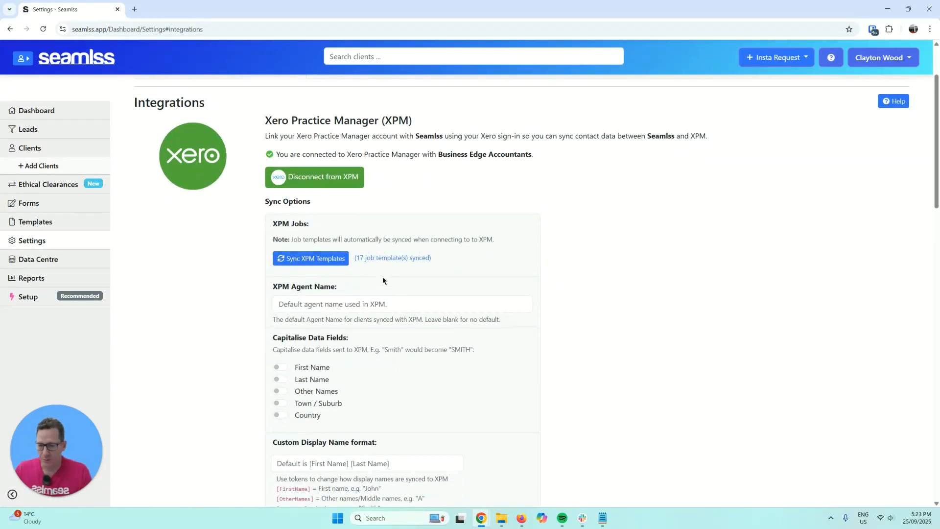
scroll(513, 275, down, 2)
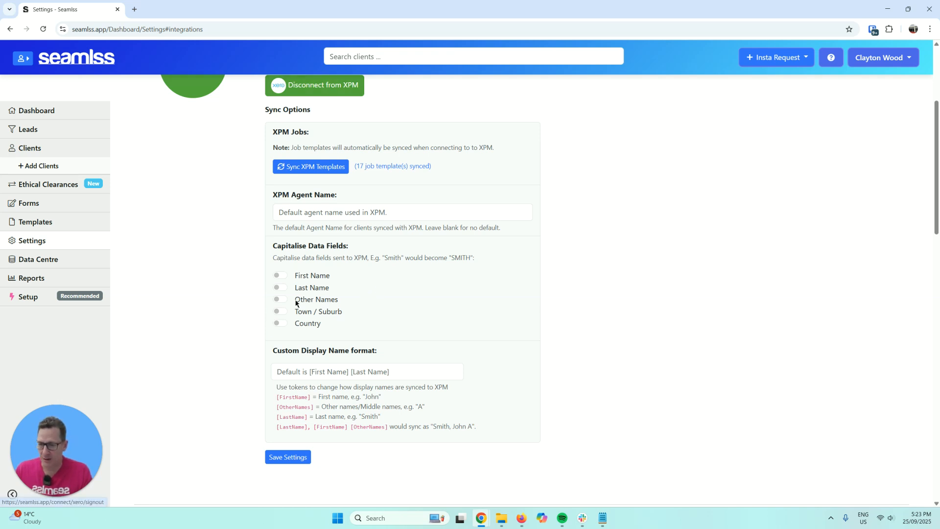
click(408, 217)
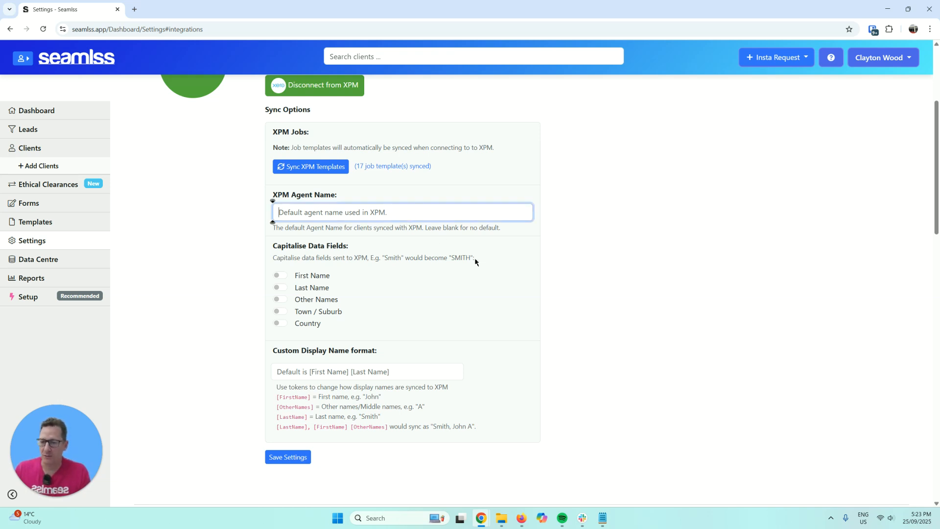
scroll(578, 284, up, 4)
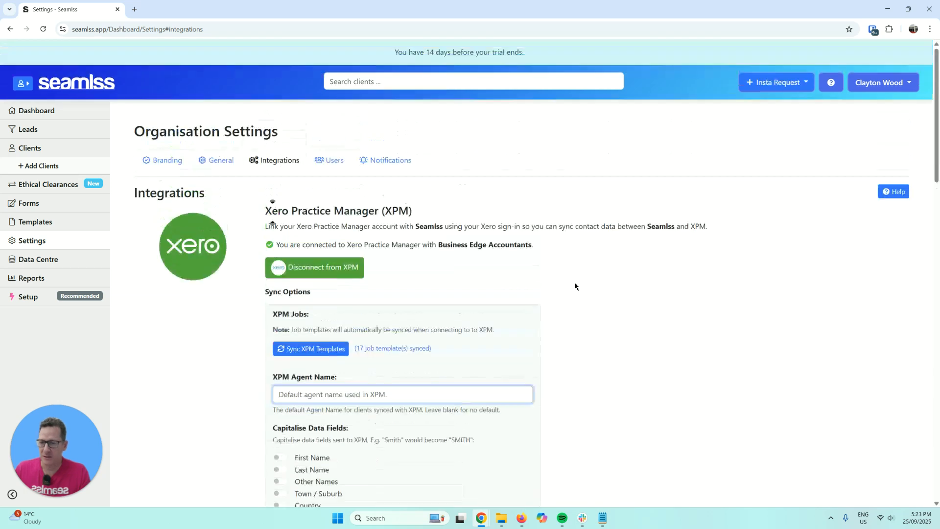
- Open the Seamlss help guides in a new tab, then return to the XPM integration settings
click(831, 88)
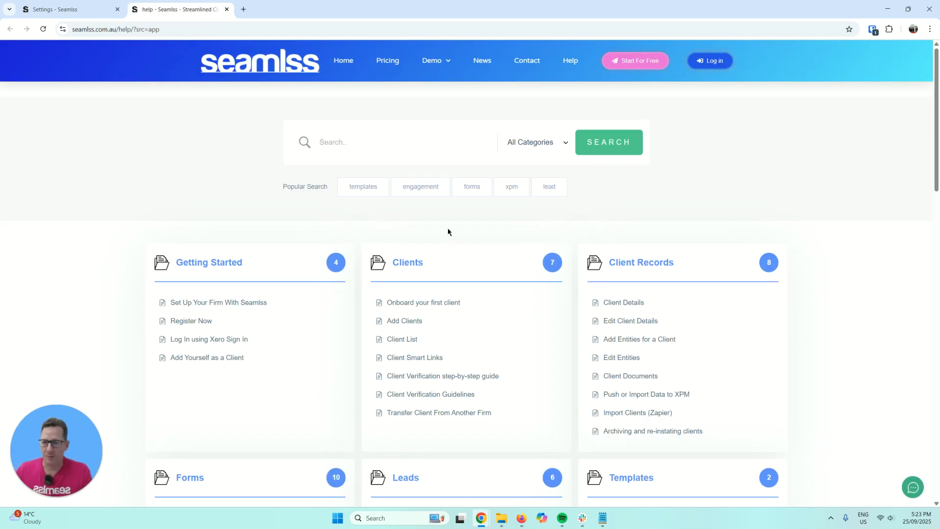
click(98, 9)
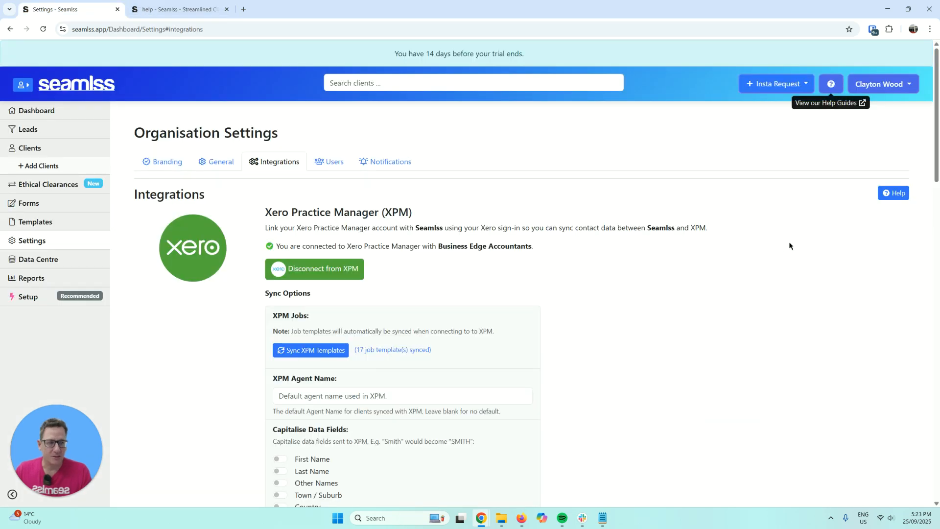